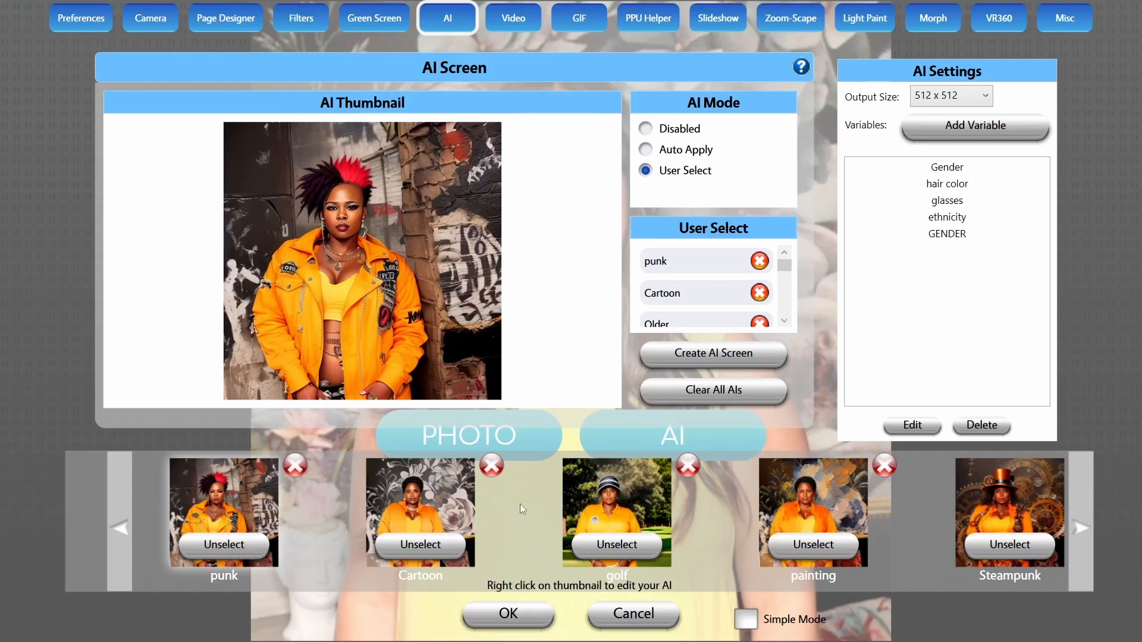
# Step: Browse the available AI styles, open the punk style for editing, and examine the variables used in its positive prompt
pyautogui.click(1079, 522)
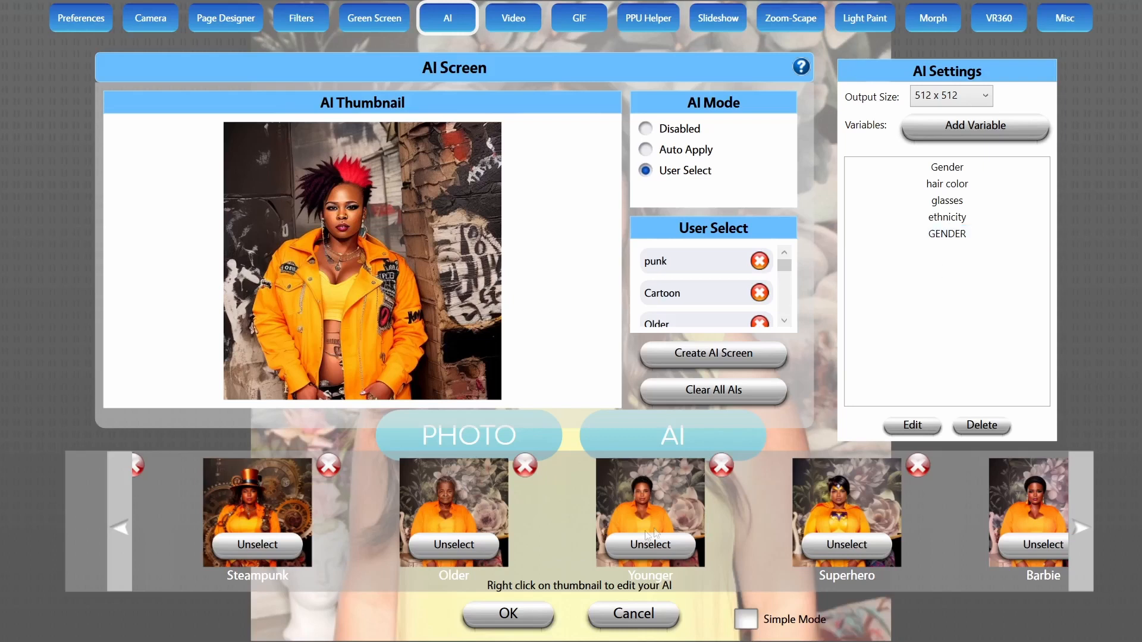
pyautogui.click(121, 526)
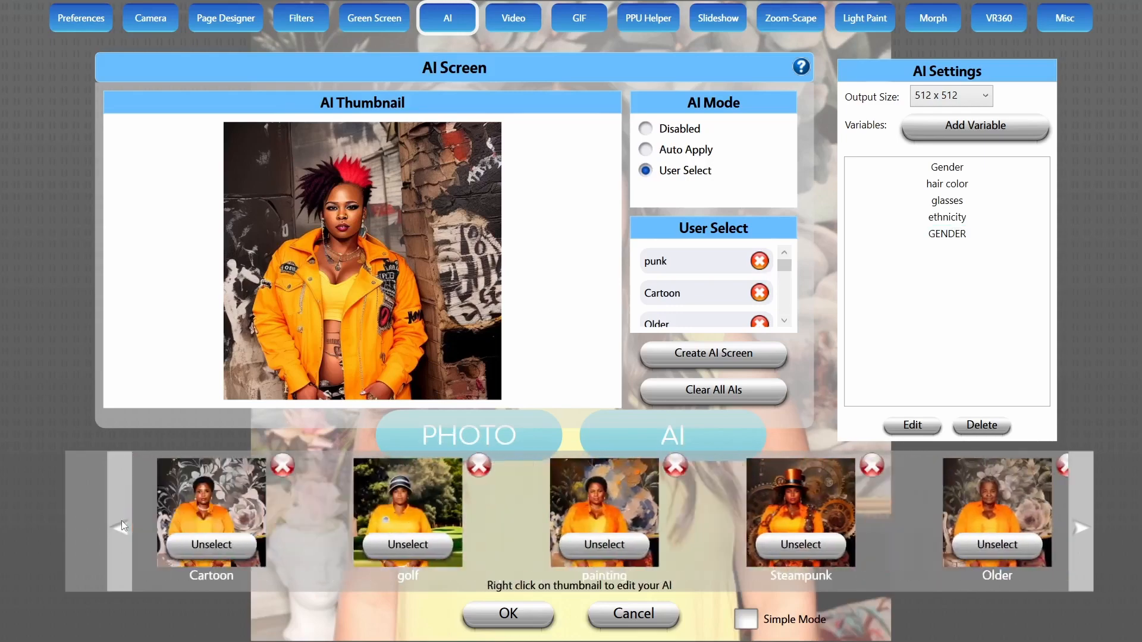
pyautogui.rightClick(229, 502)
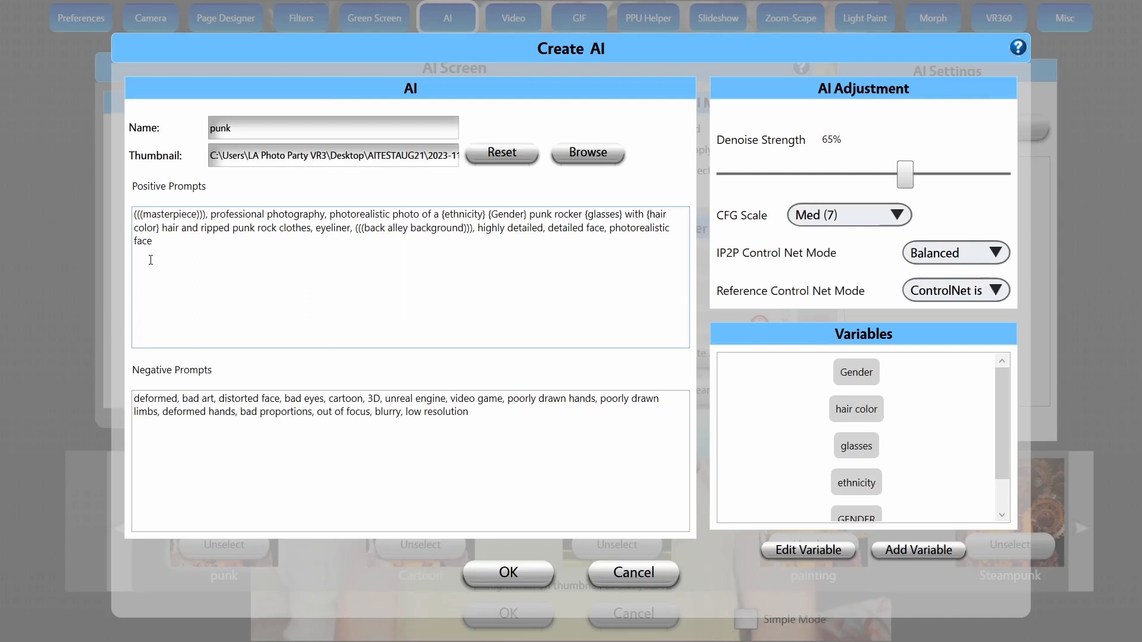
pyautogui.click(441, 215)
pyautogui.moveTo(442, 215); pyautogui.dragTo(489, 217)
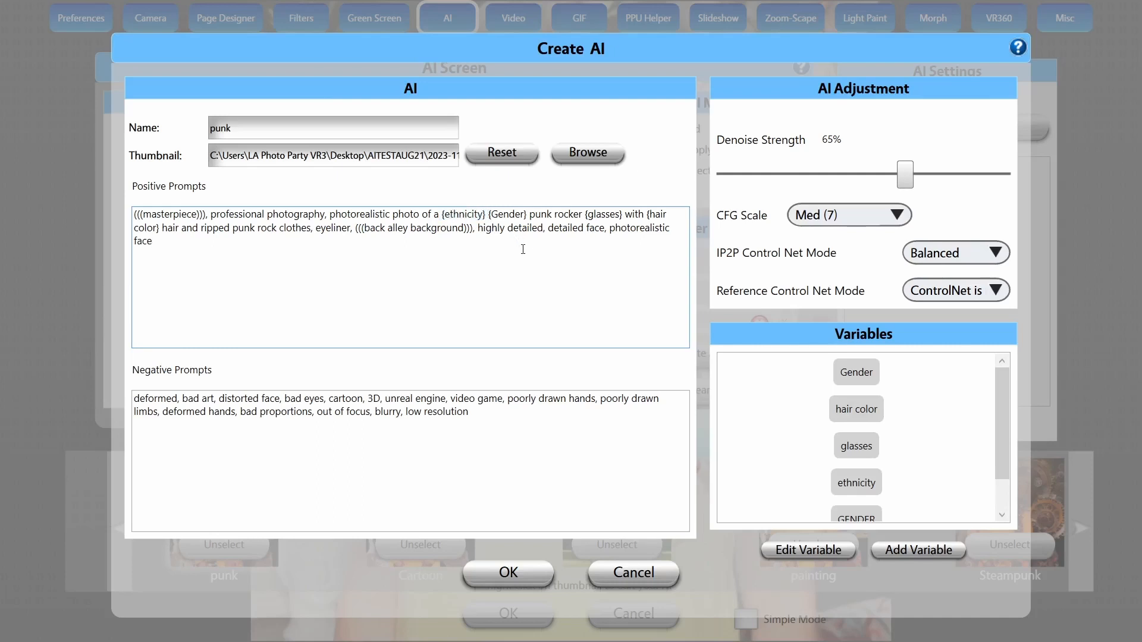
# Step: Try inserting the Gender variable at the end of the punk style's positive prompt, delete the inserted variable, and accept the style
pyautogui.click(860, 378)
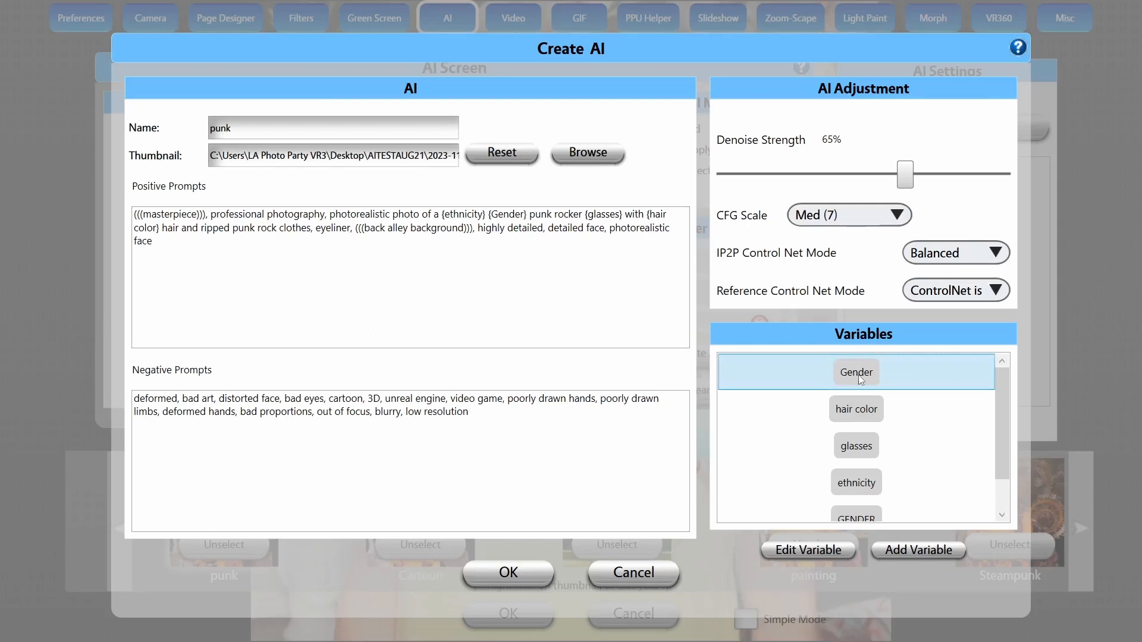
pyautogui.moveTo(861, 379); pyautogui.dragTo(401, 249)
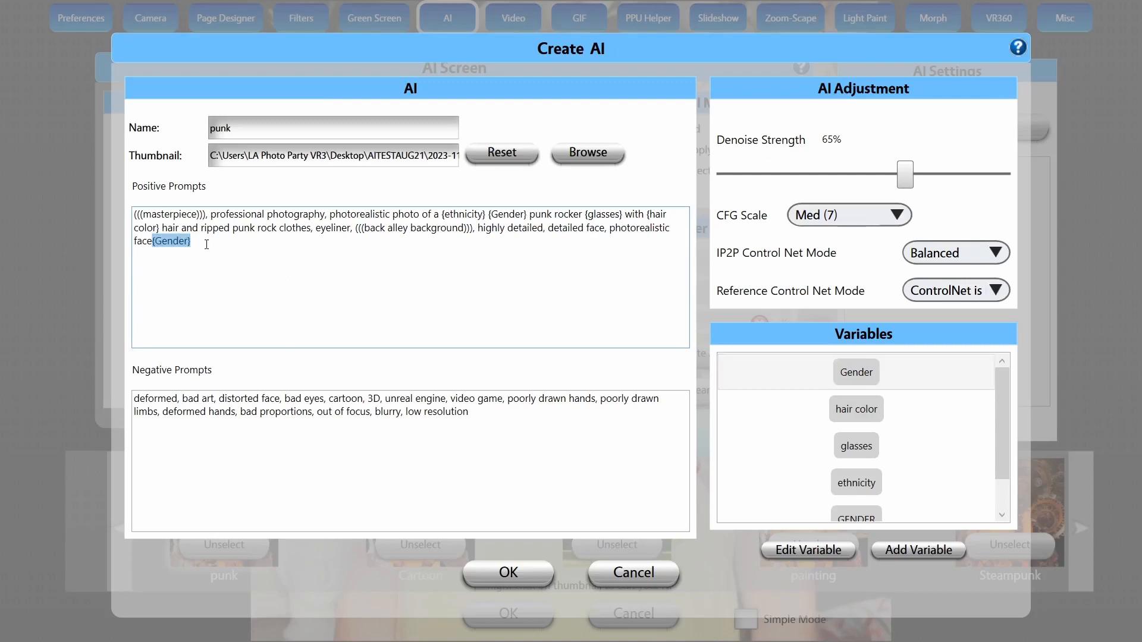
pyautogui.click(206, 245)
pyautogui.press('BackSpace')
pyautogui.press('BackSpace')
pyautogui.press('BackSpace')
pyautogui.press('BackSpace')
pyautogui.press('BackSpace')
pyautogui.press('BackSpace')
pyautogui.press('BackSpace')
pyautogui.press('BackSpace')
pyautogui.click(509, 572)
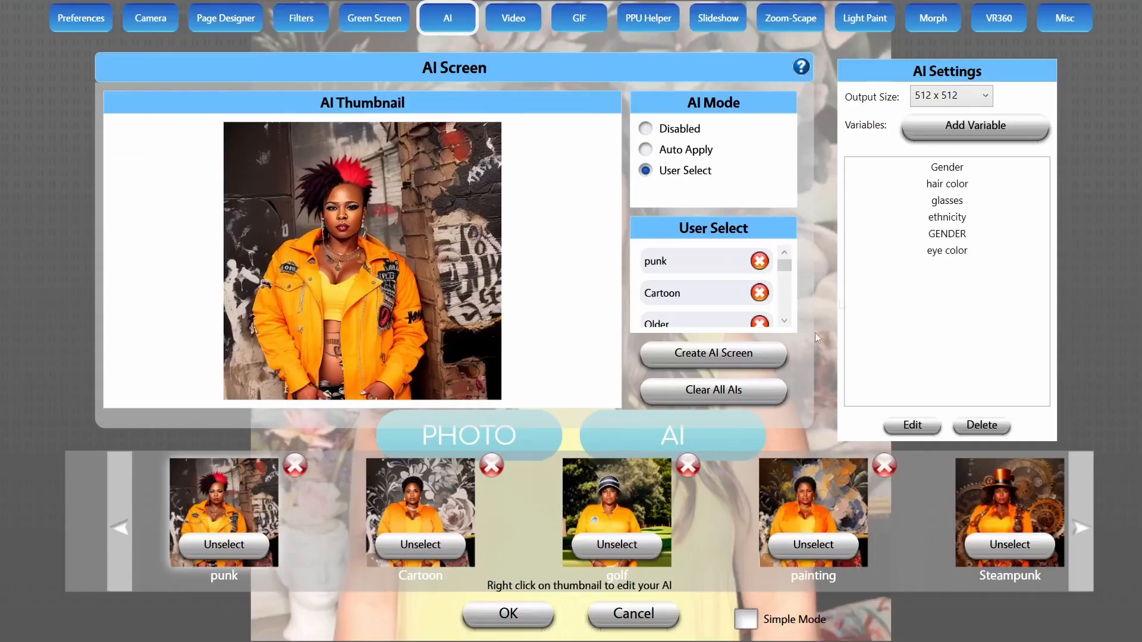
# Step: Review the user options and prompt texts of the glasses variable
pyautogui.doubleClick(946, 206)
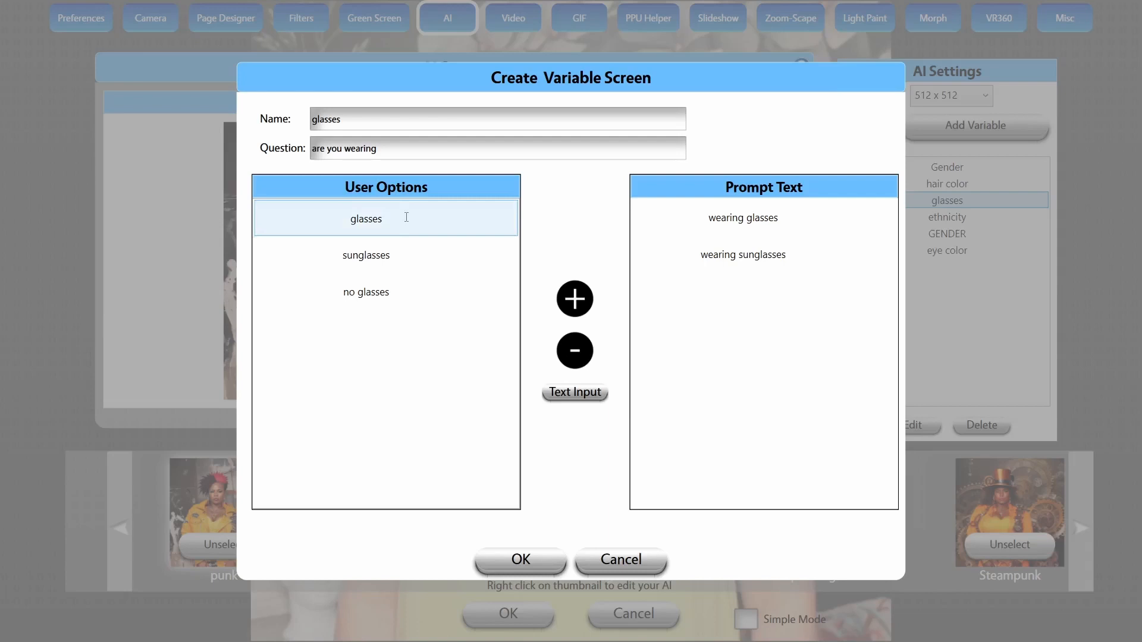
pyautogui.click(509, 559)
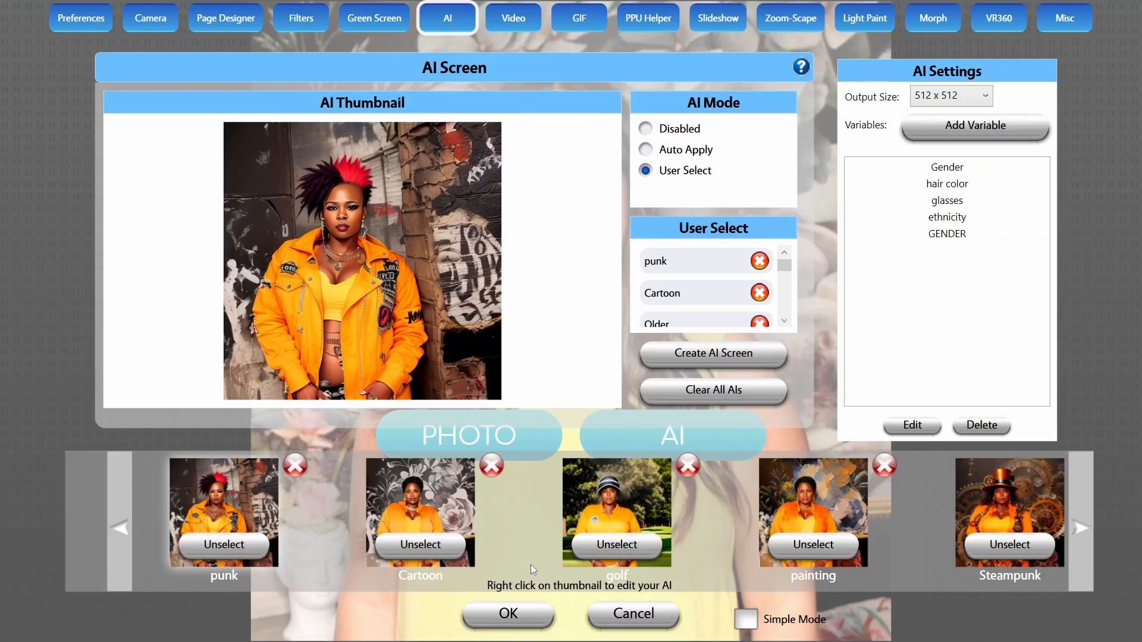
# Step: Create a new variable named "eye color" and give it a first user option "Blue"
pyautogui.click(990, 125)
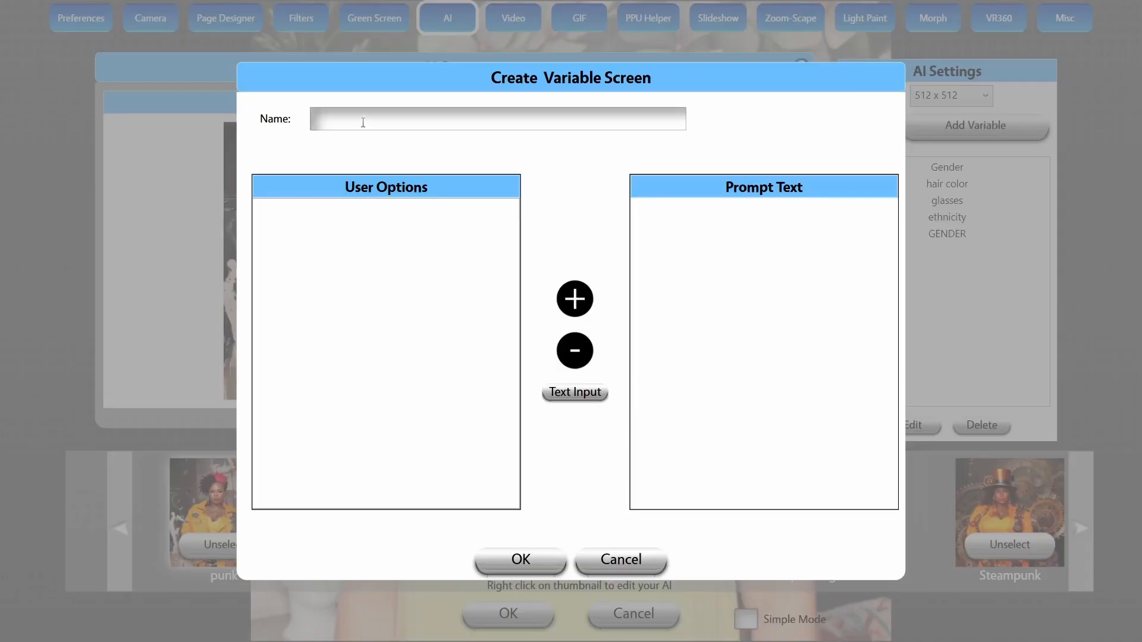
pyautogui.write('eye color')
pyautogui.click(586, 302)
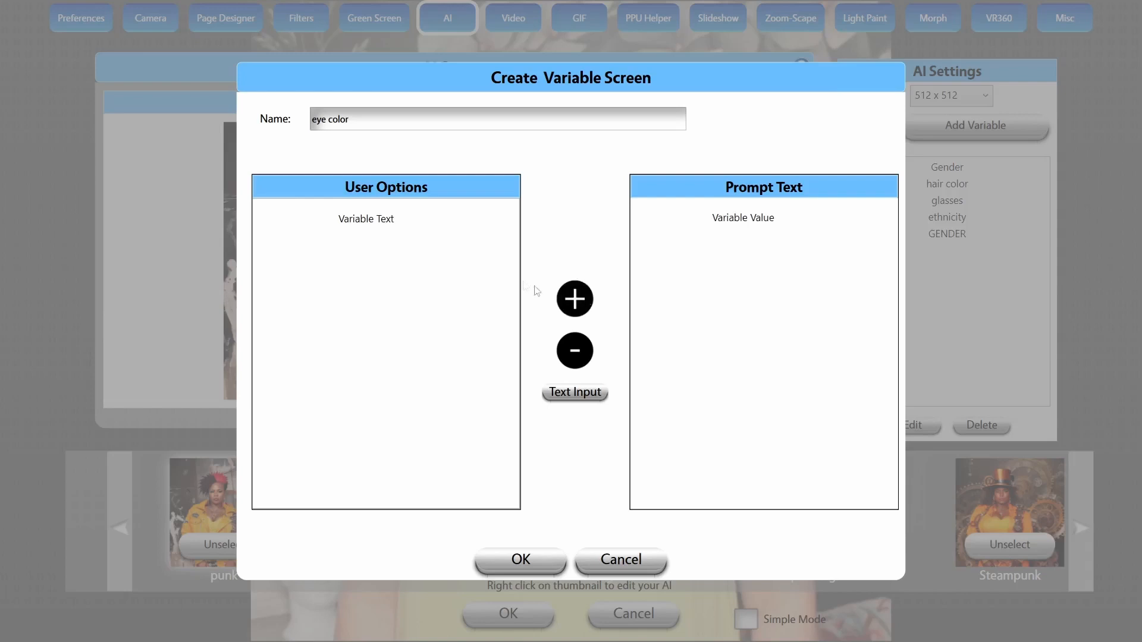
pyautogui.doubleClick(392, 218)
pyautogui.click(400, 218)
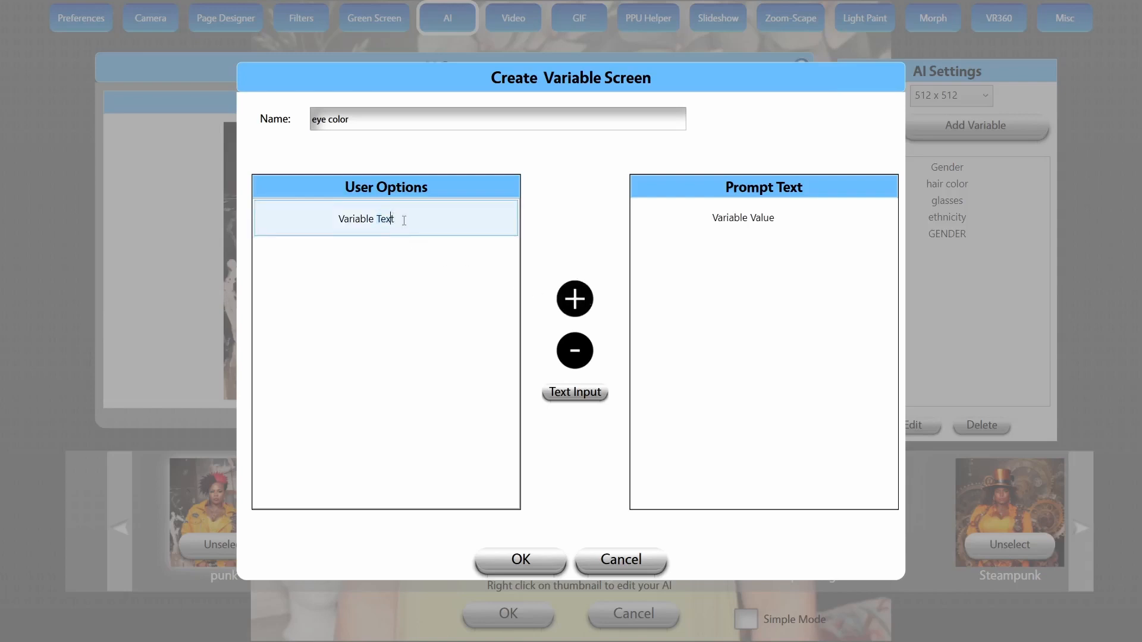
pyautogui.moveTo(399, 218); pyautogui.dragTo(297, 216)
pyautogui.write('Blue')
# Step: Set the prompt text for the Blue option to "blue"
pyautogui.doubleClick(761, 217)
pyautogui.press('BackSpace')
pyautogui.doubleClick(761, 218)
pyautogui.press('BackSpace')
pyautogui.write('blue')
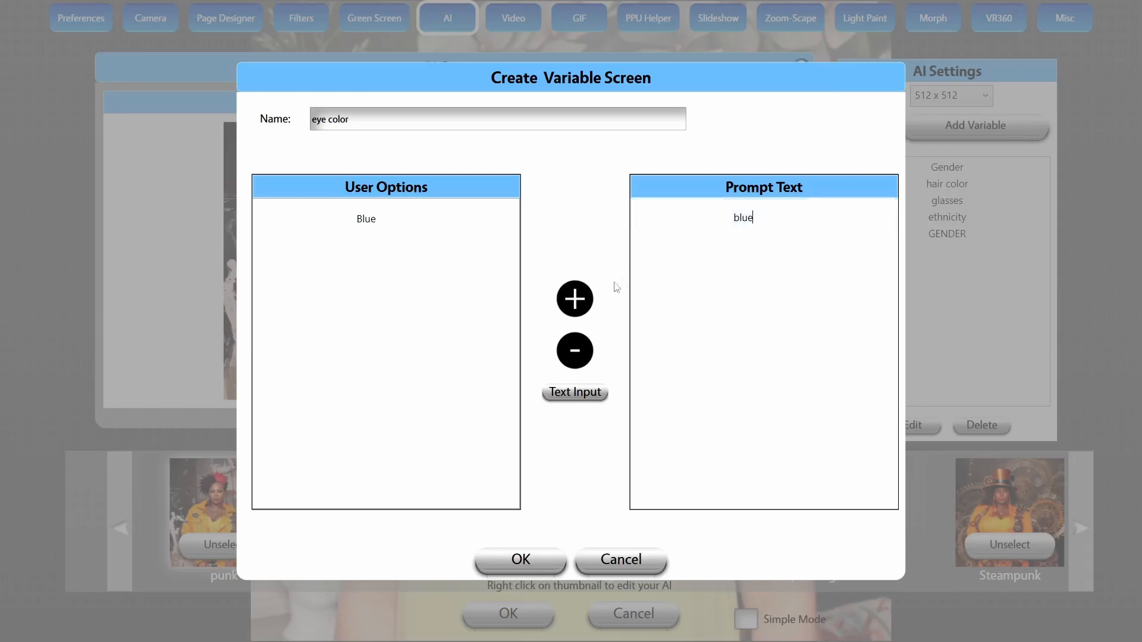
# Step: Add the user options Hazel, Green and Brown with the prompt texts hazel, green and brown
pyautogui.click(575, 299)
pyautogui.click(408, 256)
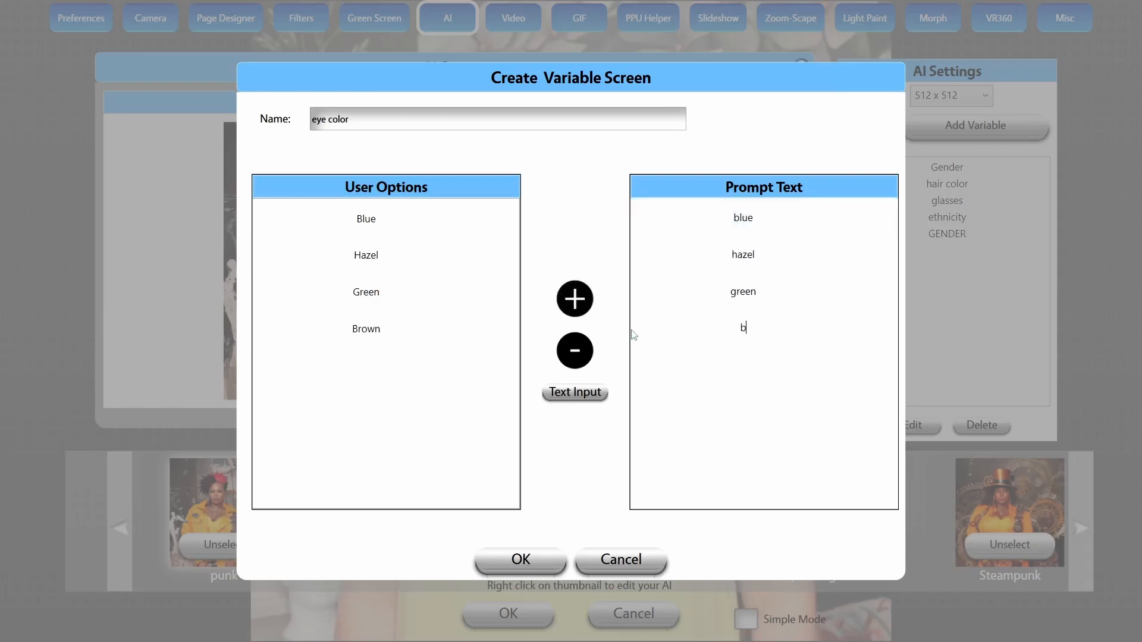
pyautogui.write('rown')
# Step: Add a user text input option labelled "Custom" and save the eye color variable
pyautogui.click(574, 394)
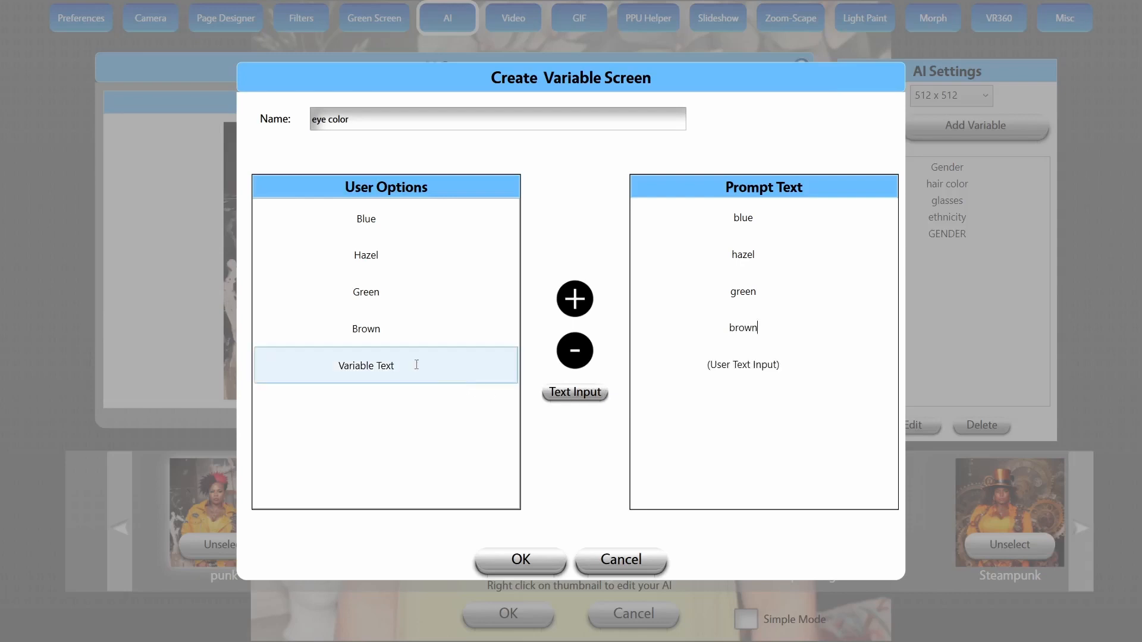
pyautogui.moveTo(416, 365); pyautogui.dragTo(301, 364)
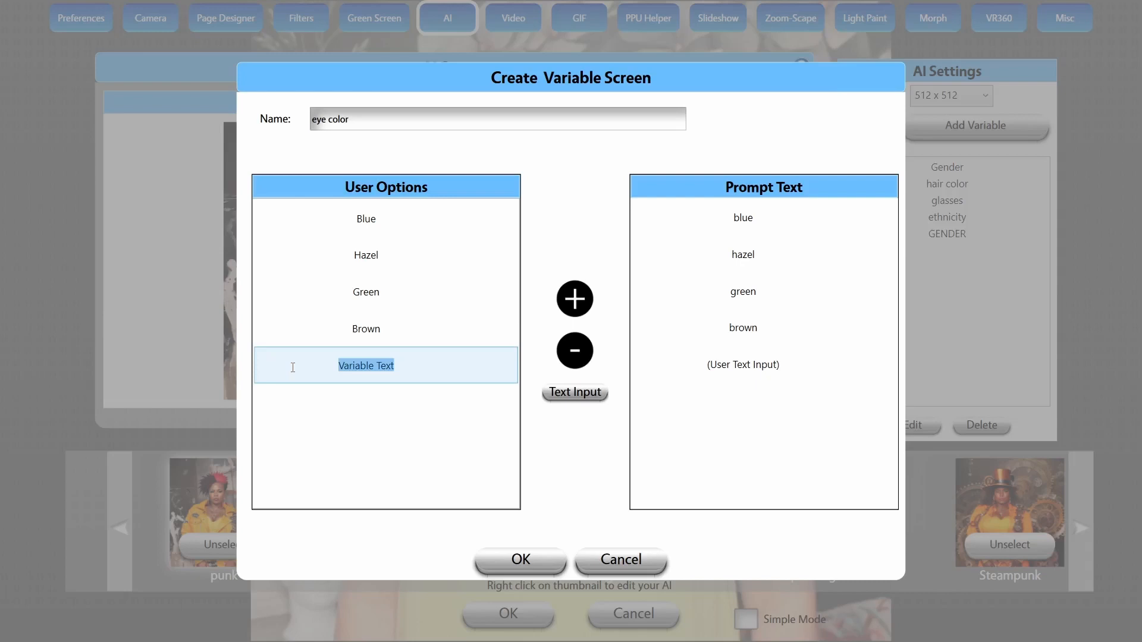
pyautogui.write('Custom')
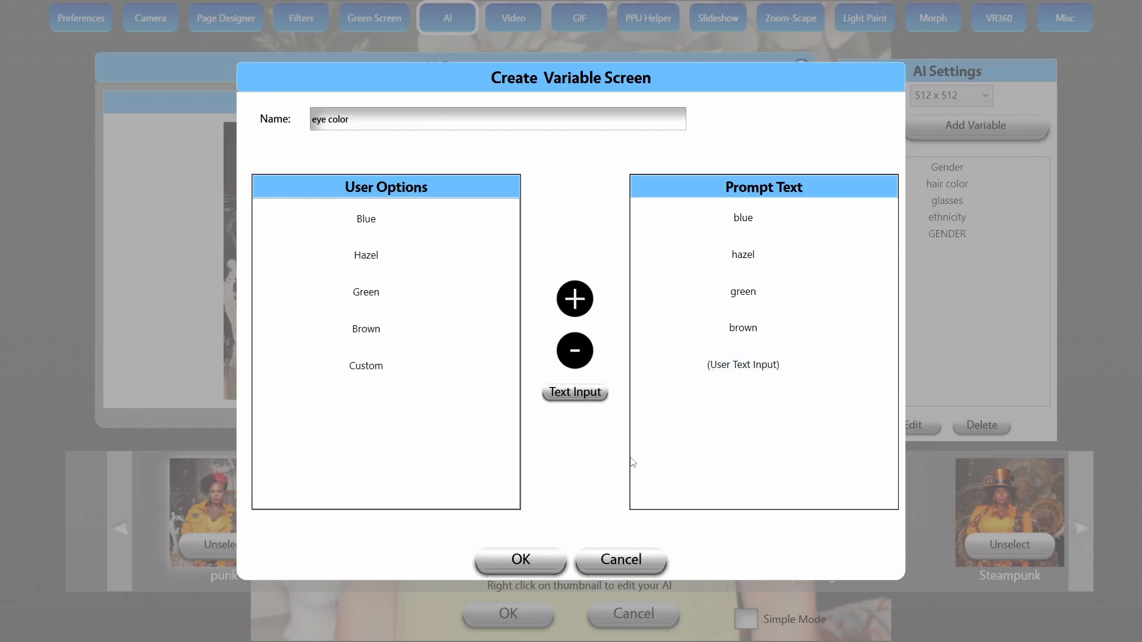
pyautogui.click(543, 560)
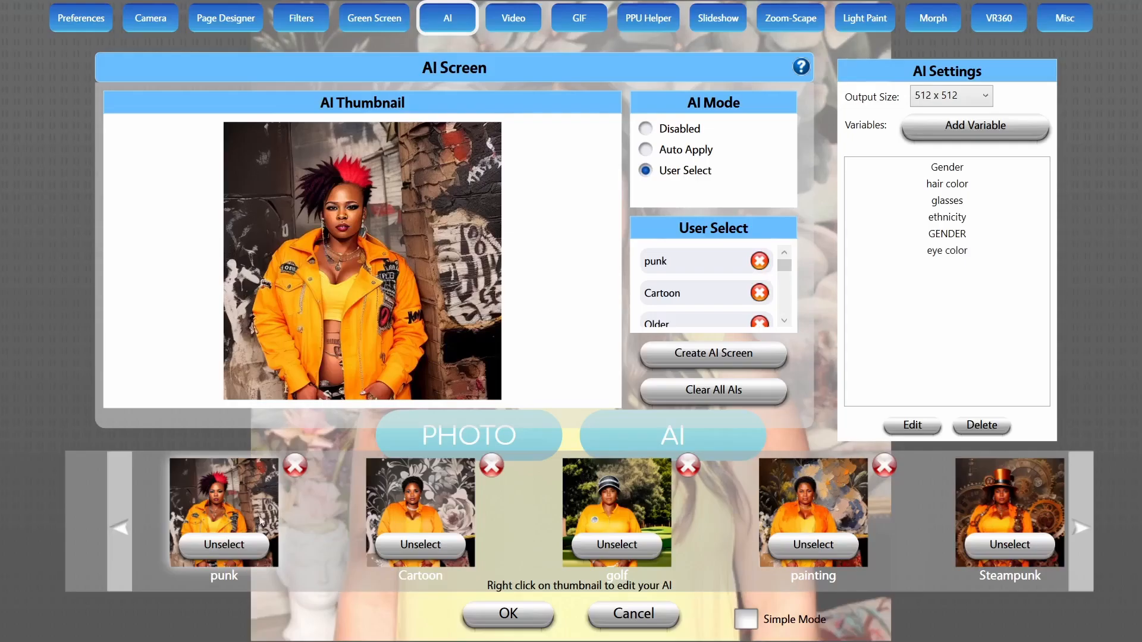
# Step: Extend the end of the punk style's positive prompt with "and {eye color} eyes", using the eye color variable
pyautogui.rightClick(224, 520)
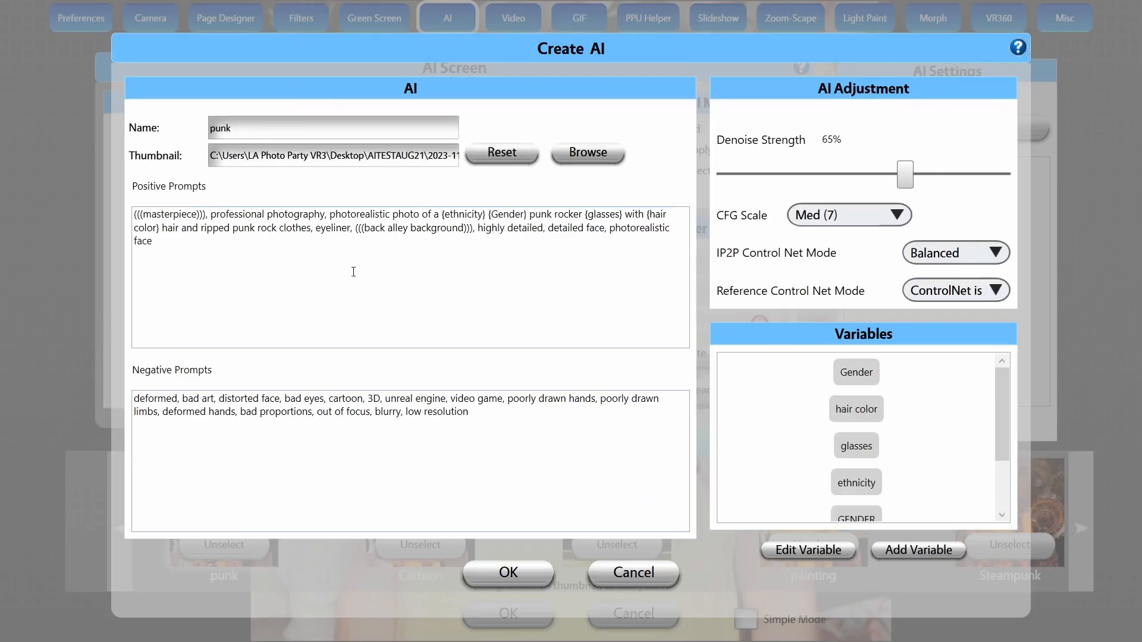
pyautogui.click(369, 262)
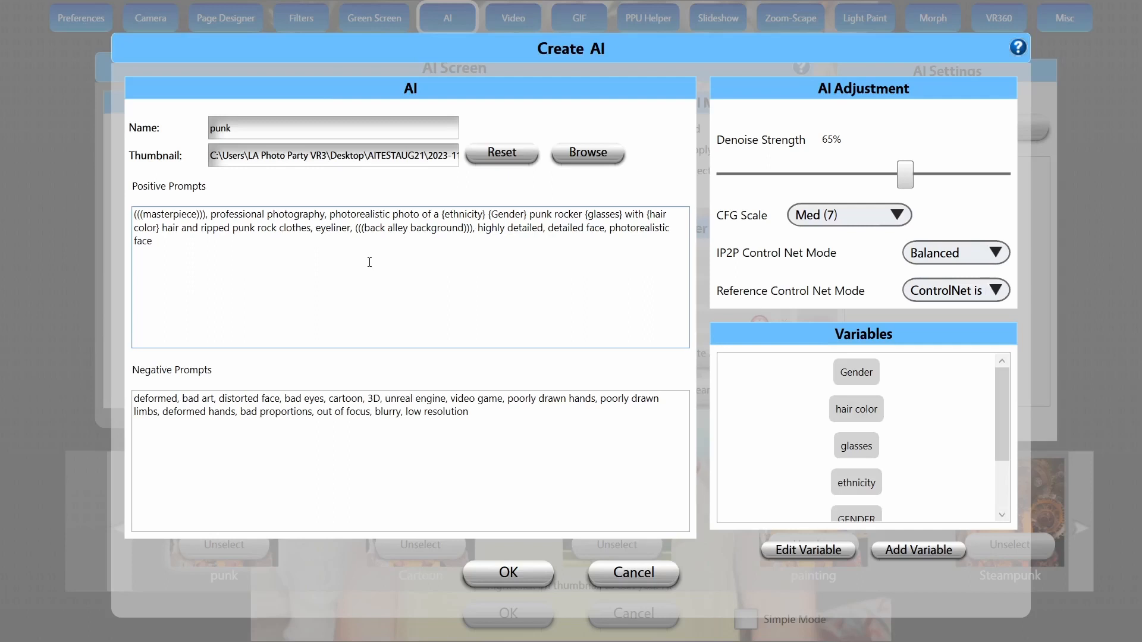
pyautogui.write('and')
pyautogui.scroll(-2, 851, 411)
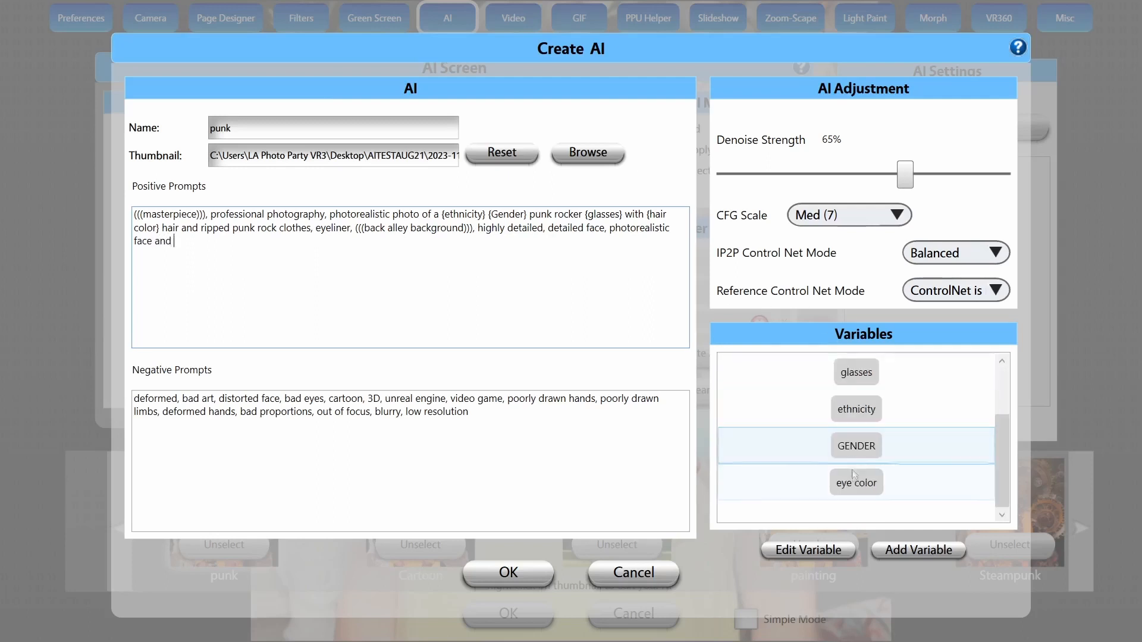
pyautogui.moveTo(857, 482); pyautogui.dragTo(459, 240)
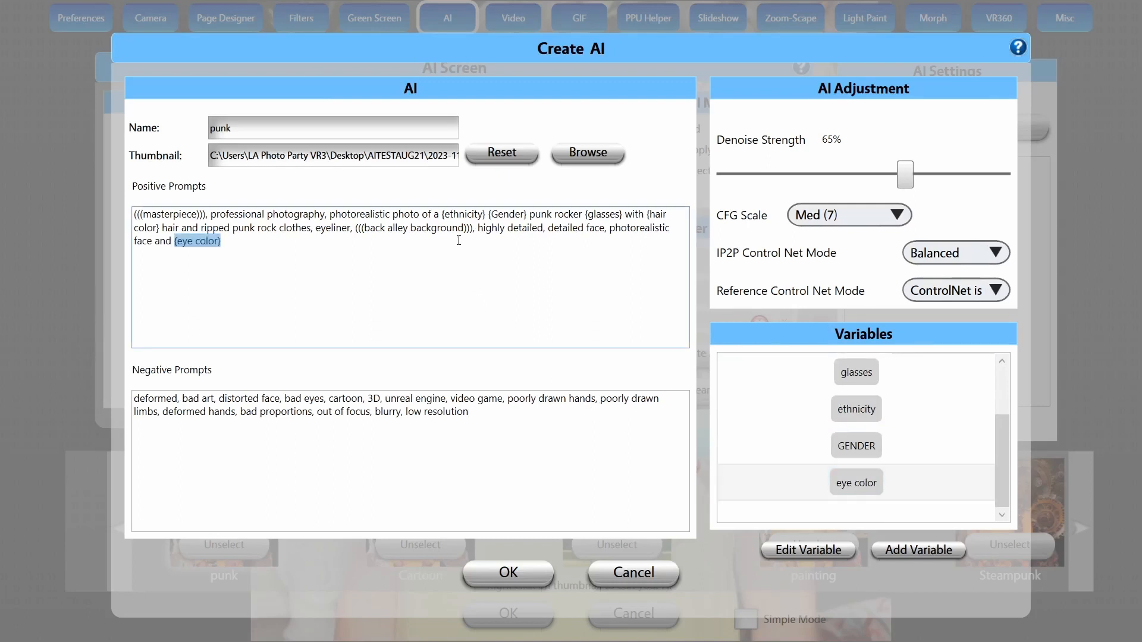
pyautogui.click(458, 241)
pyautogui.write('eyes')
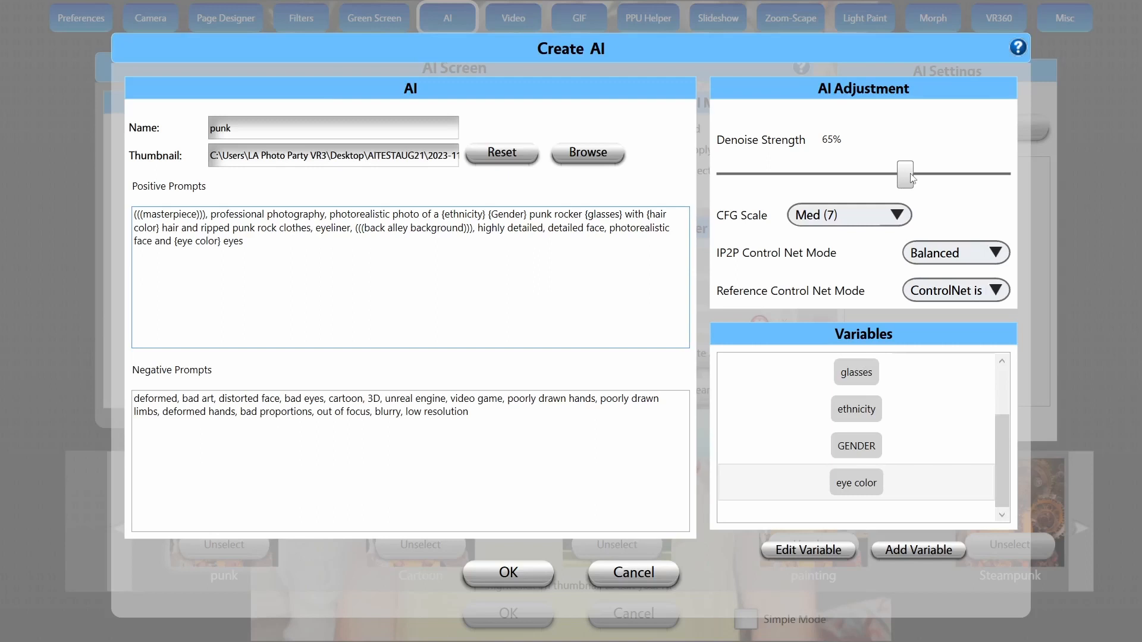
# Step: Review the denoise strength, CFG Scale and IP2P Control Net Mode choices, and save the punk style
pyautogui.moveTo(912, 178)
pyautogui.mouseDown()
pyautogui.moveTo(792, 180)
pyautogui.moveTo(913, 196)
pyautogui.mouseUp()
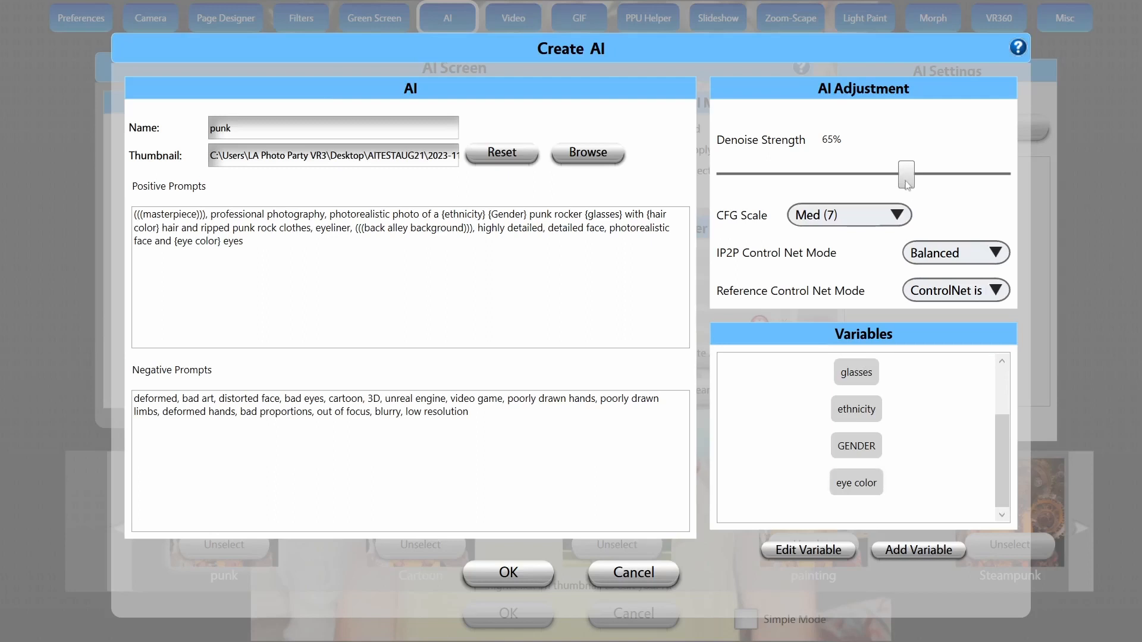
pyautogui.click(898, 216)
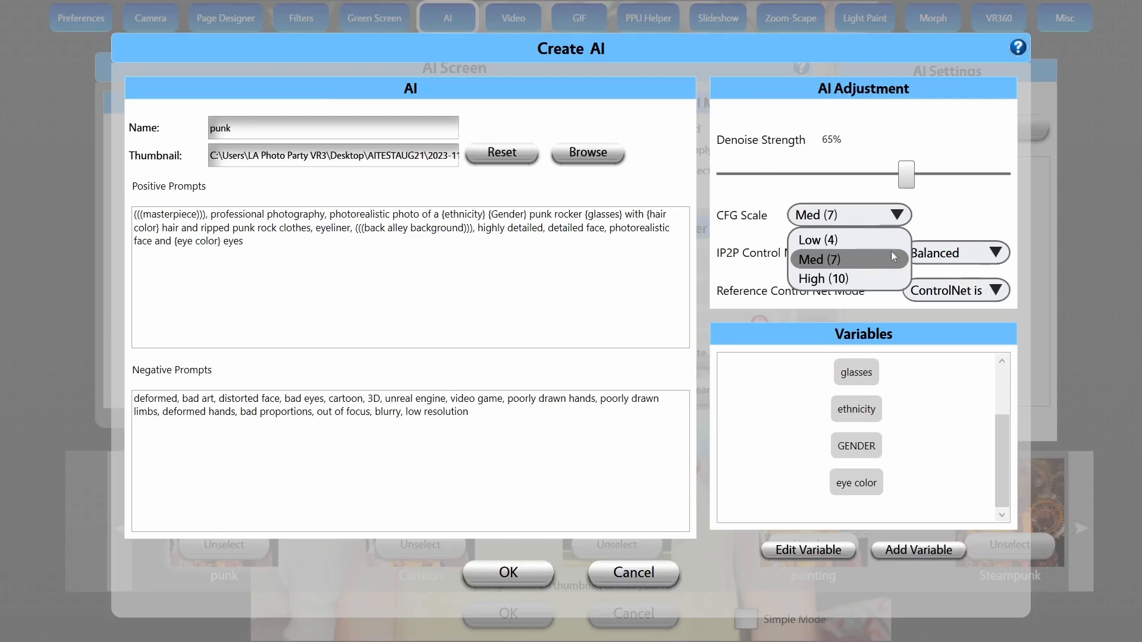
pyautogui.click(902, 217)
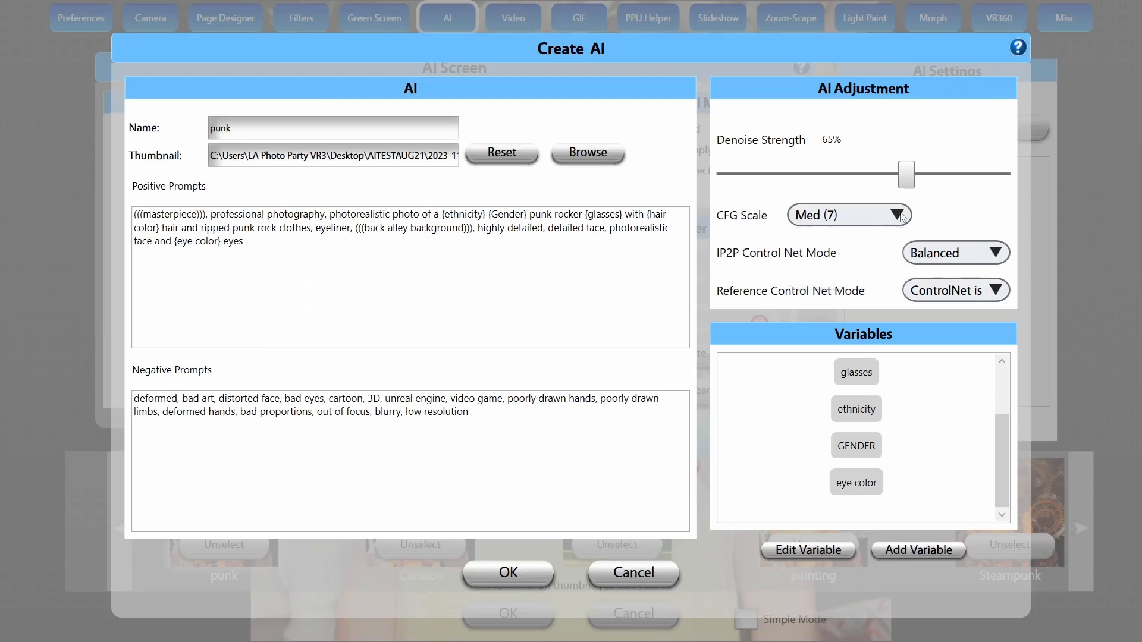
pyautogui.click(992, 256)
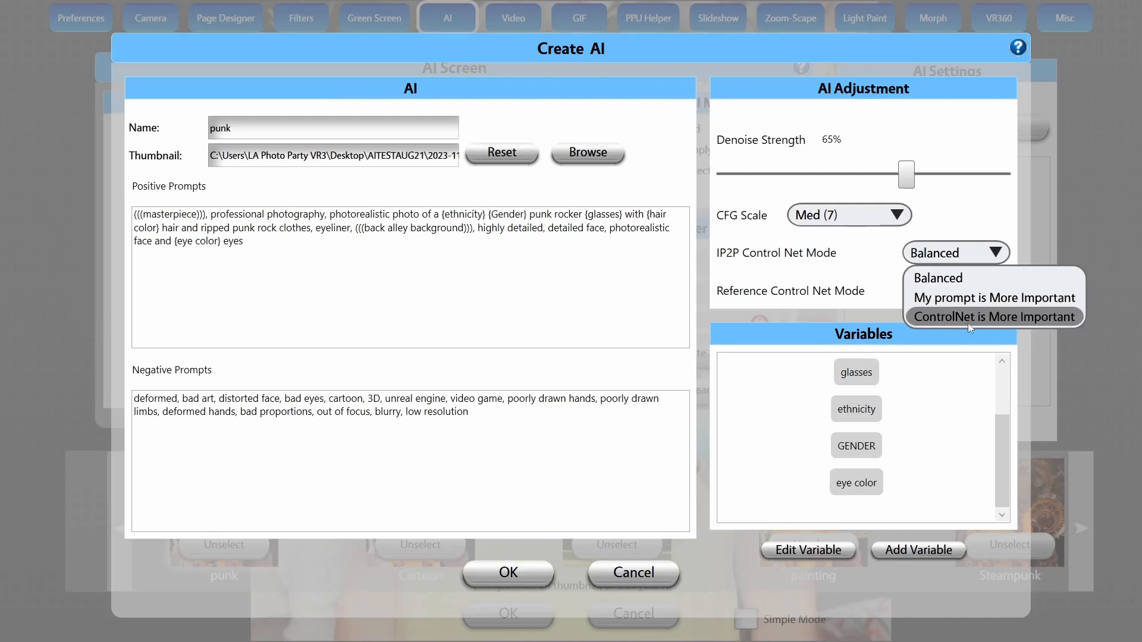
pyautogui.click(991, 320)
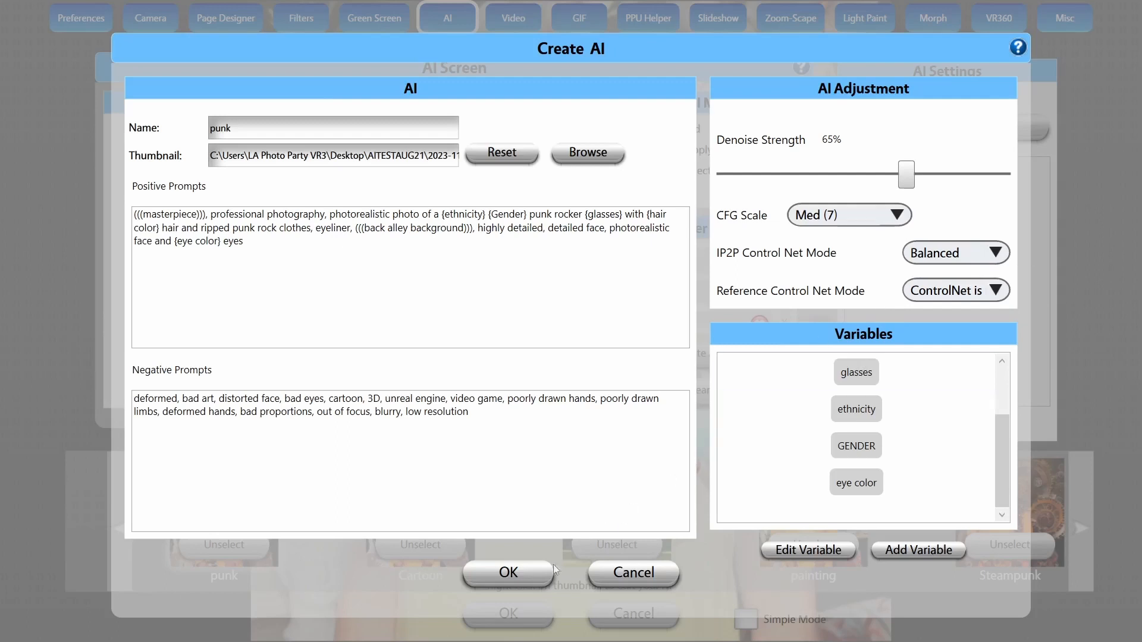
pyautogui.click(537, 570)
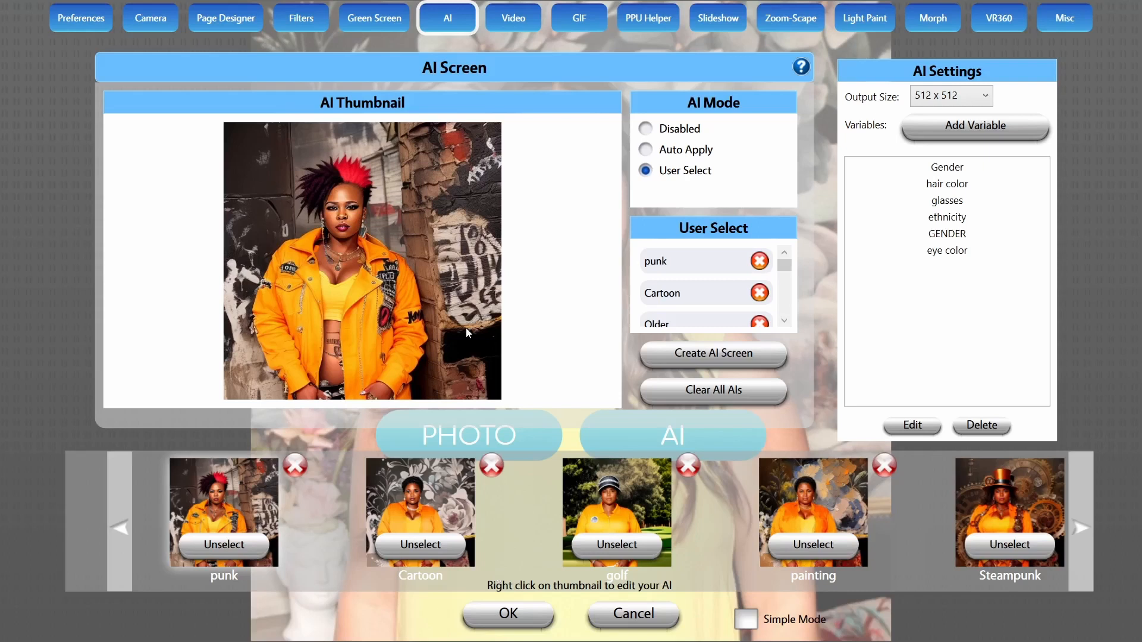
# Step: Check the background image and color adjustments of the AIPhoto green screen
pyautogui.click(373, 20)
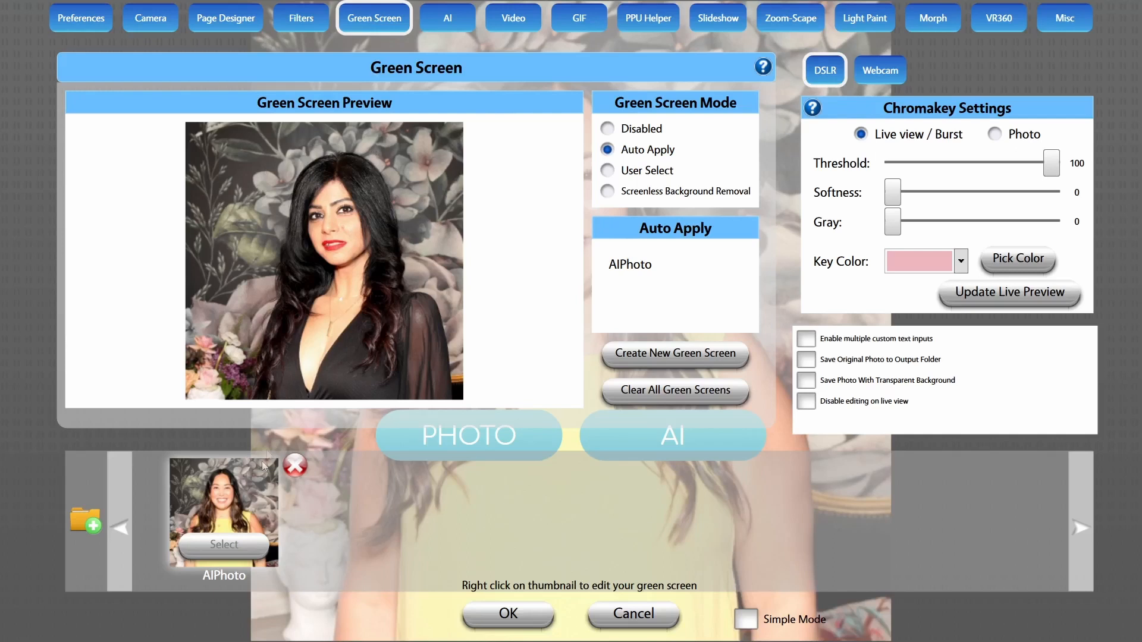
pyautogui.rightClick(251, 503)
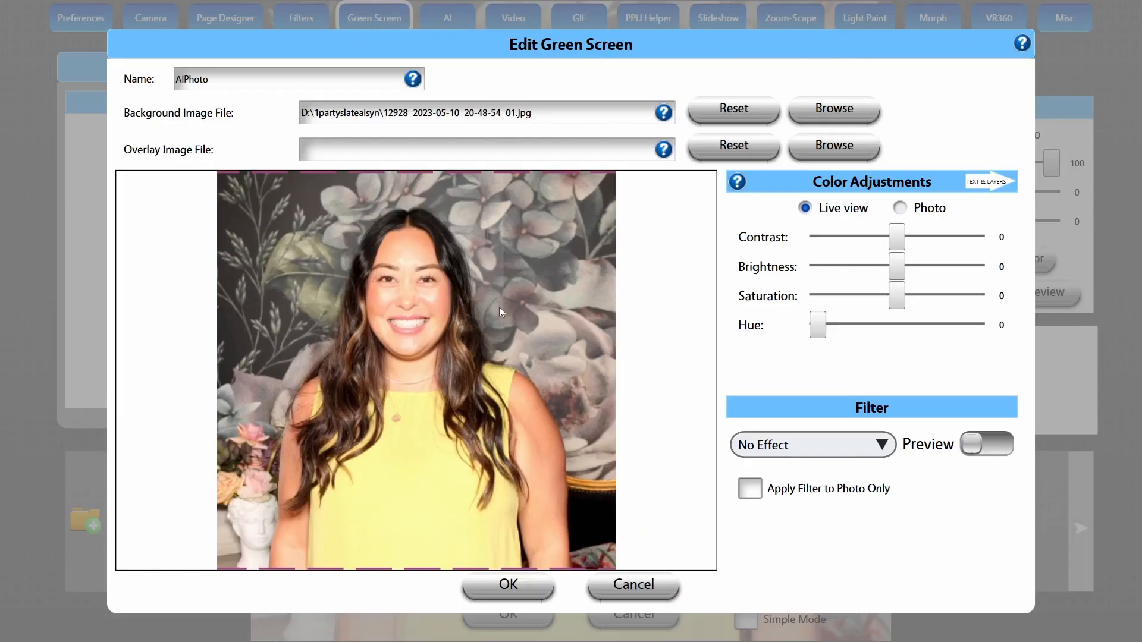
pyautogui.click(525, 583)
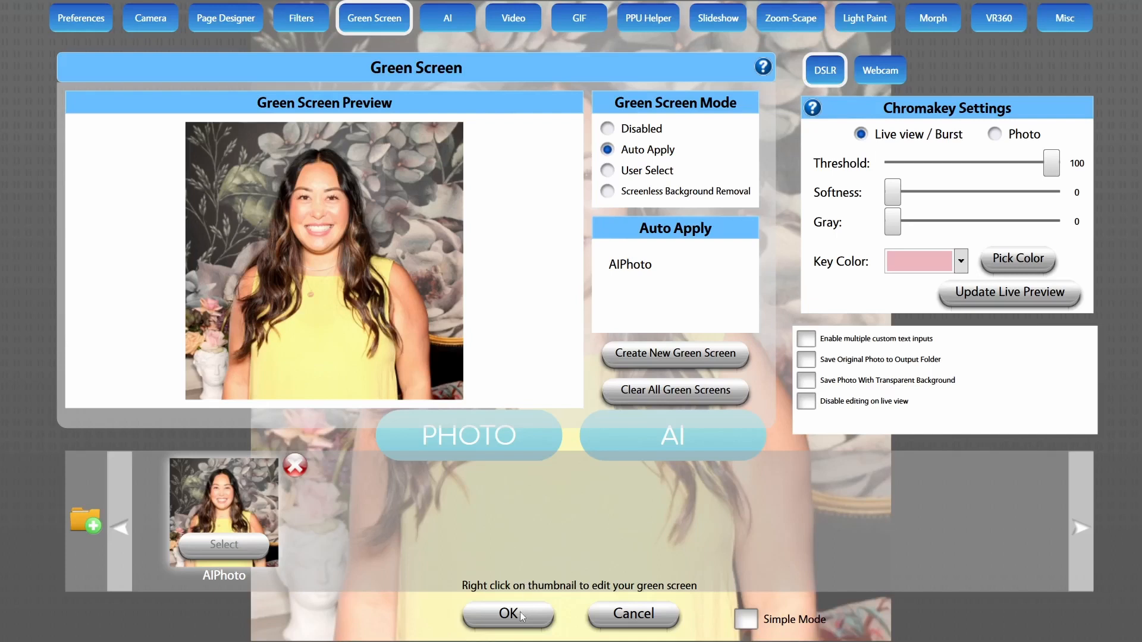
# Step: Save the settings, start an AI session from the booth's start screen, and choose the punk style
pyautogui.click(519, 612)
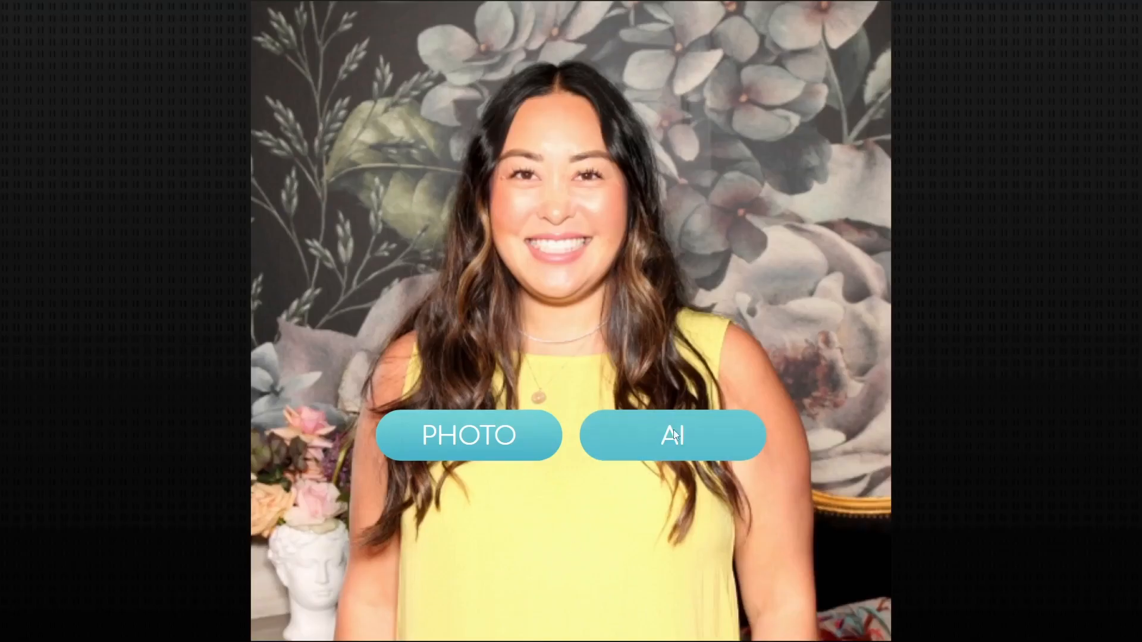
pyautogui.click(673, 432)
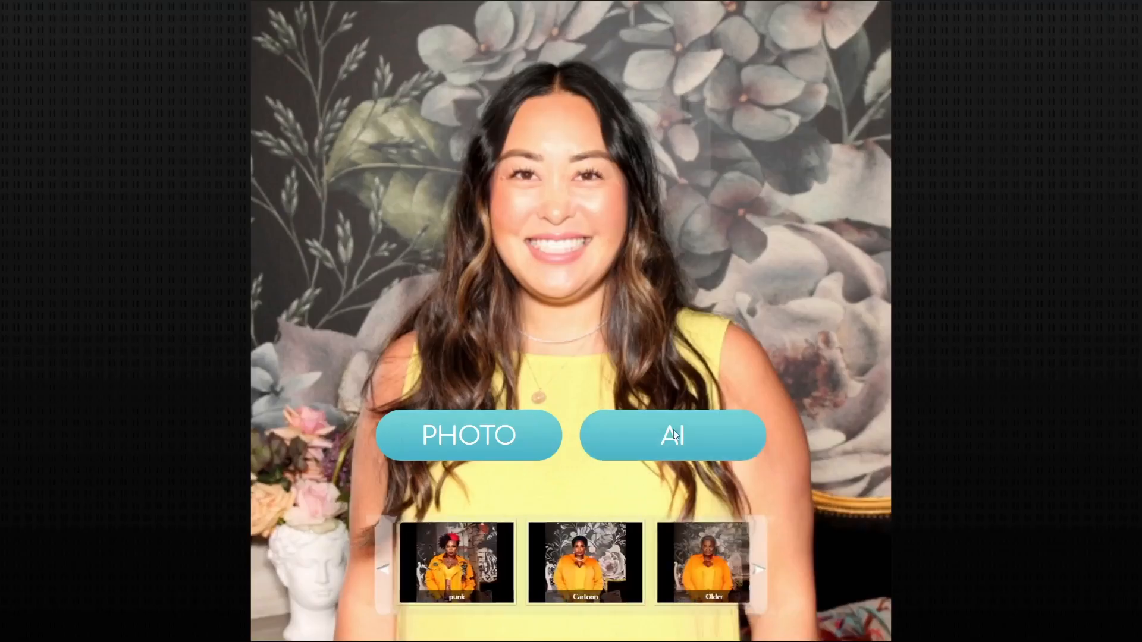
pyautogui.click(173, 560)
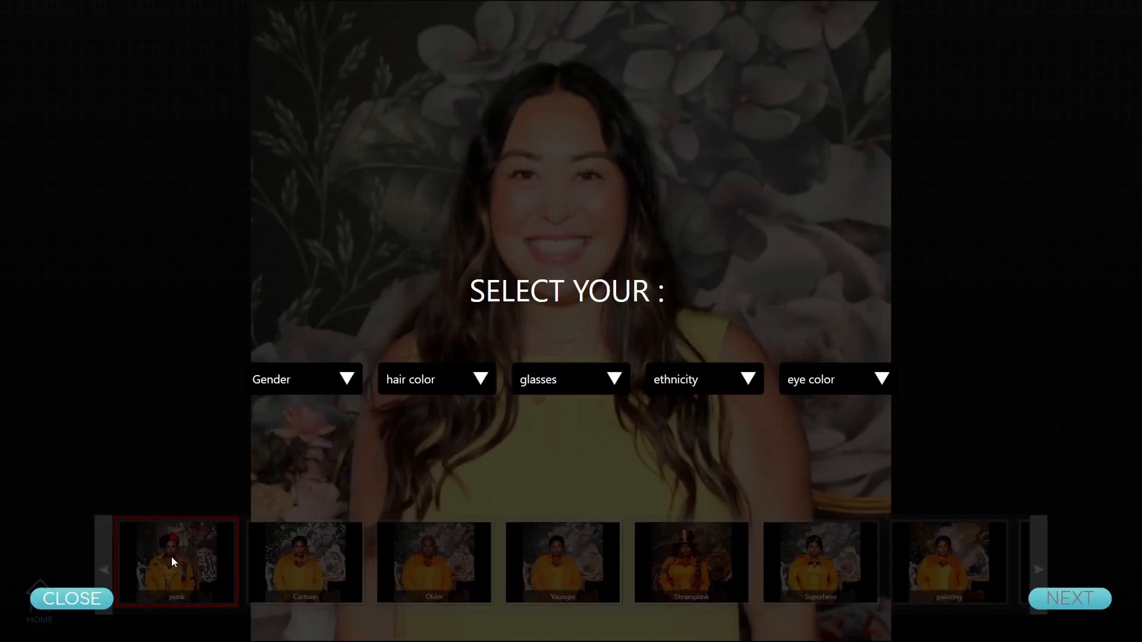
# Step: Set the punk style's choices to female, green hair, no glasses, Latin and Brown eyes, and continue with the session
pyautogui.click(348, 376)
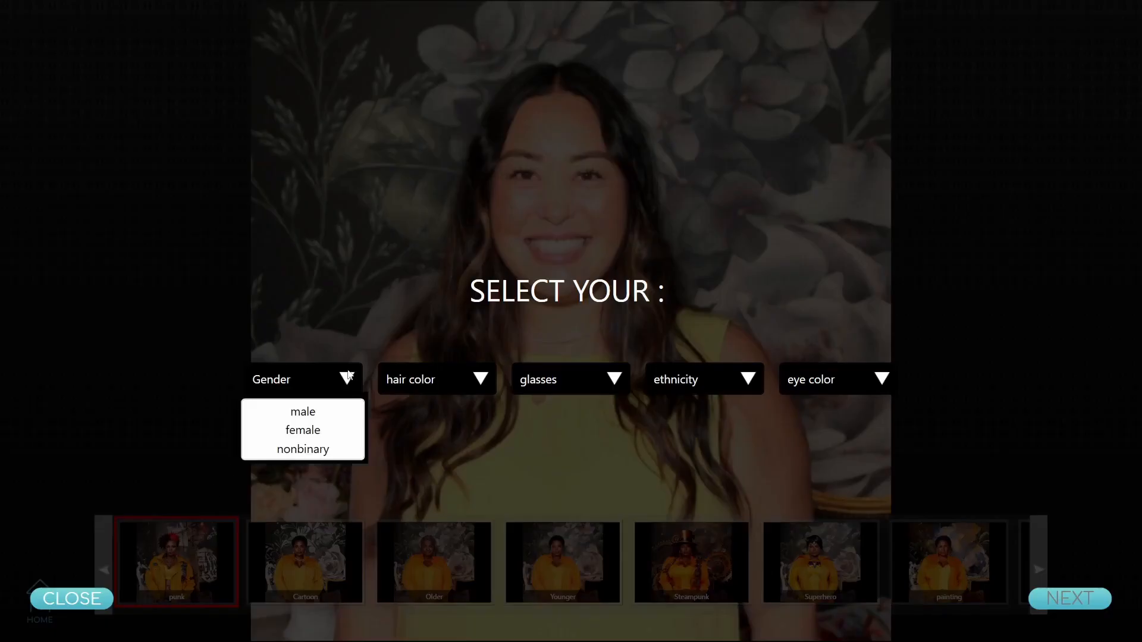
pyautogui.click(308, 428)
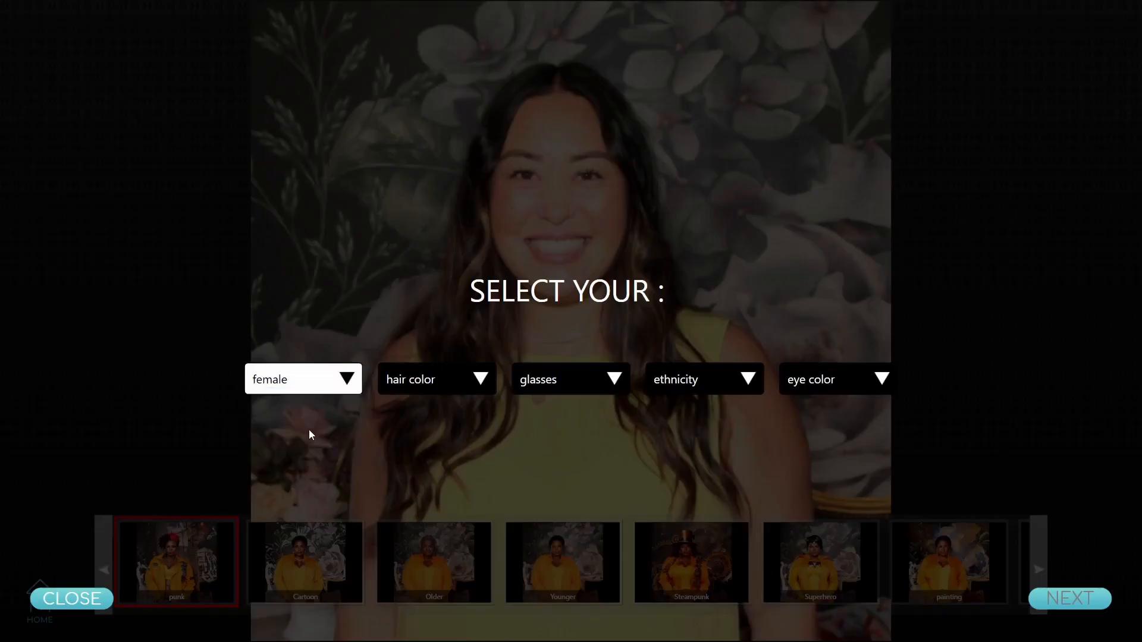
pyautogui.click(479, 378)
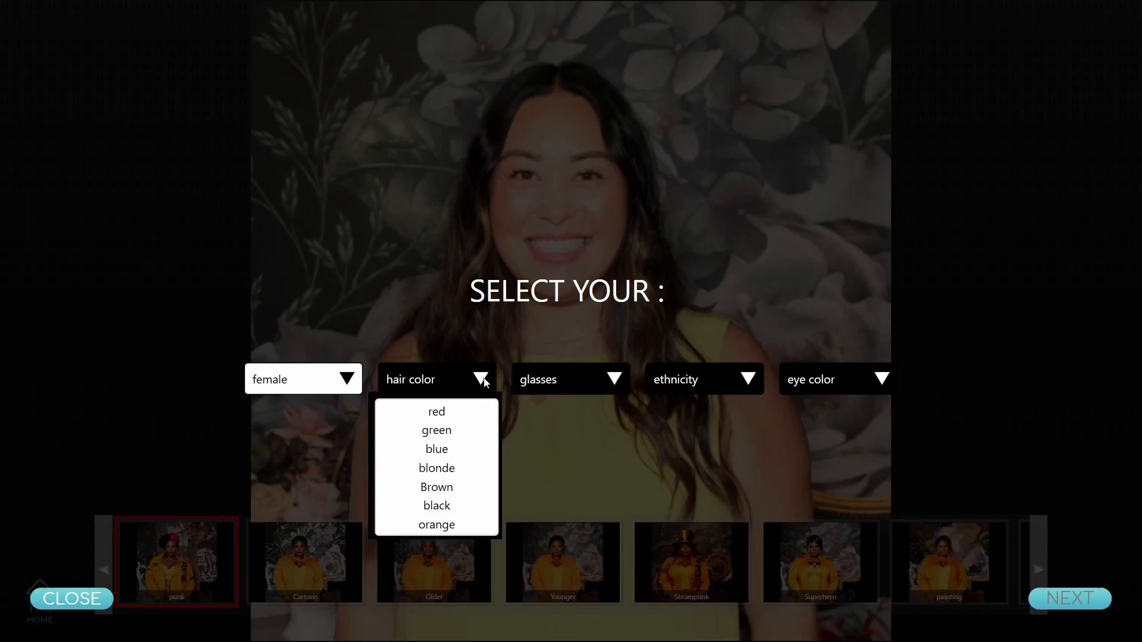
pyautogui.click(447, 430)
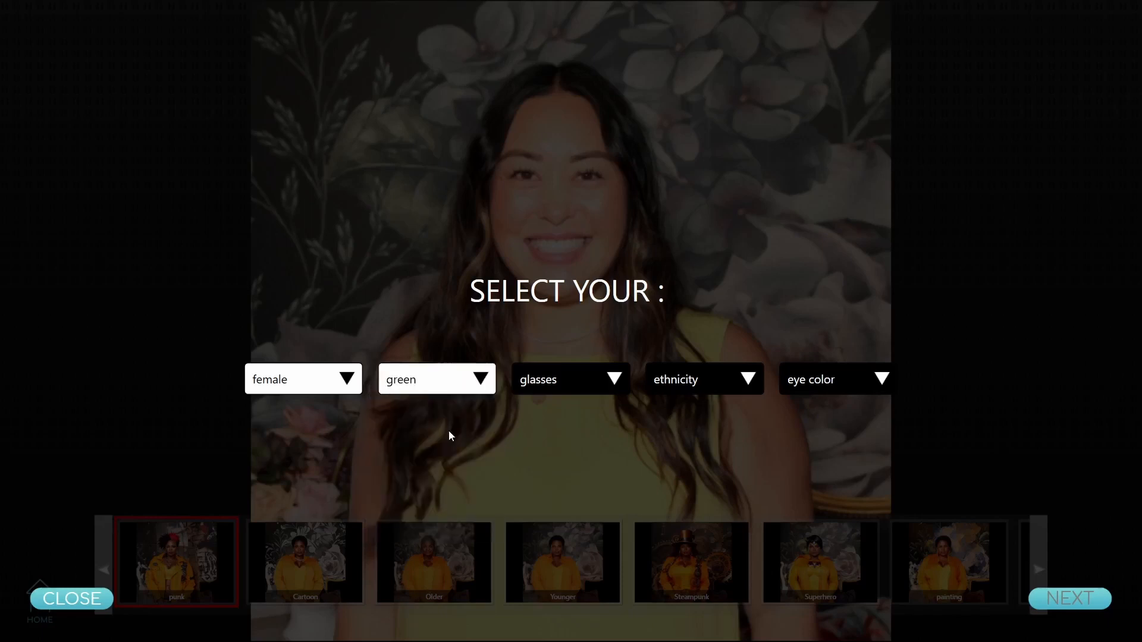
pyautogui.click(614, 381)
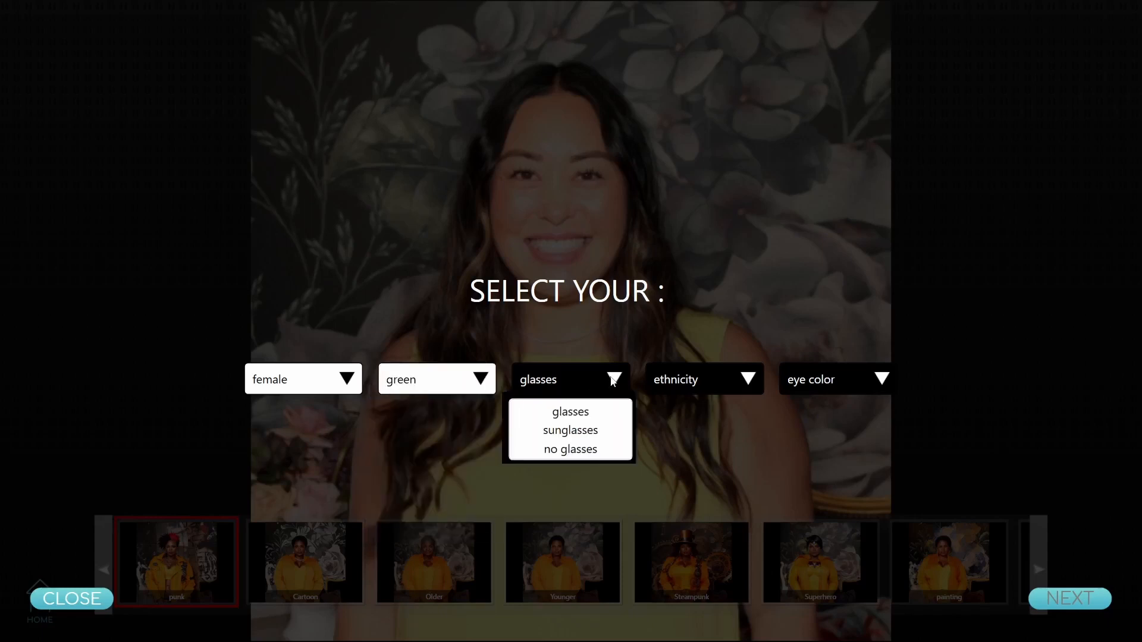
pyautogui.click(588, 451)
pyautogui.click(750, 379)
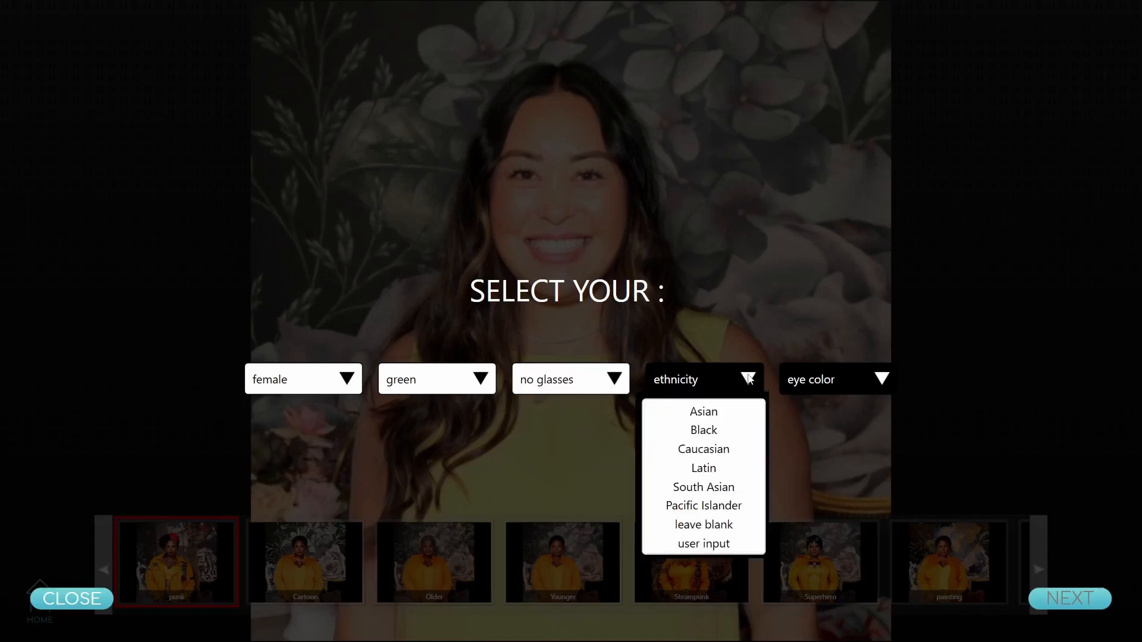
pyautogui.click(703, 468)
pyautogui.click(873, 379)
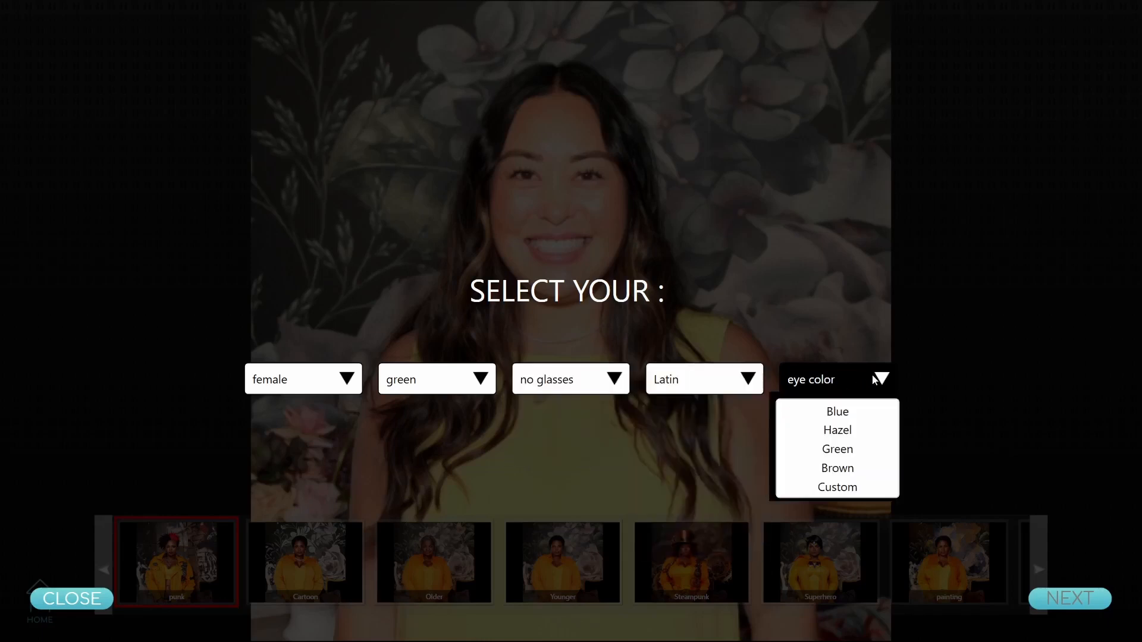
pyautogui.click(854, 470)
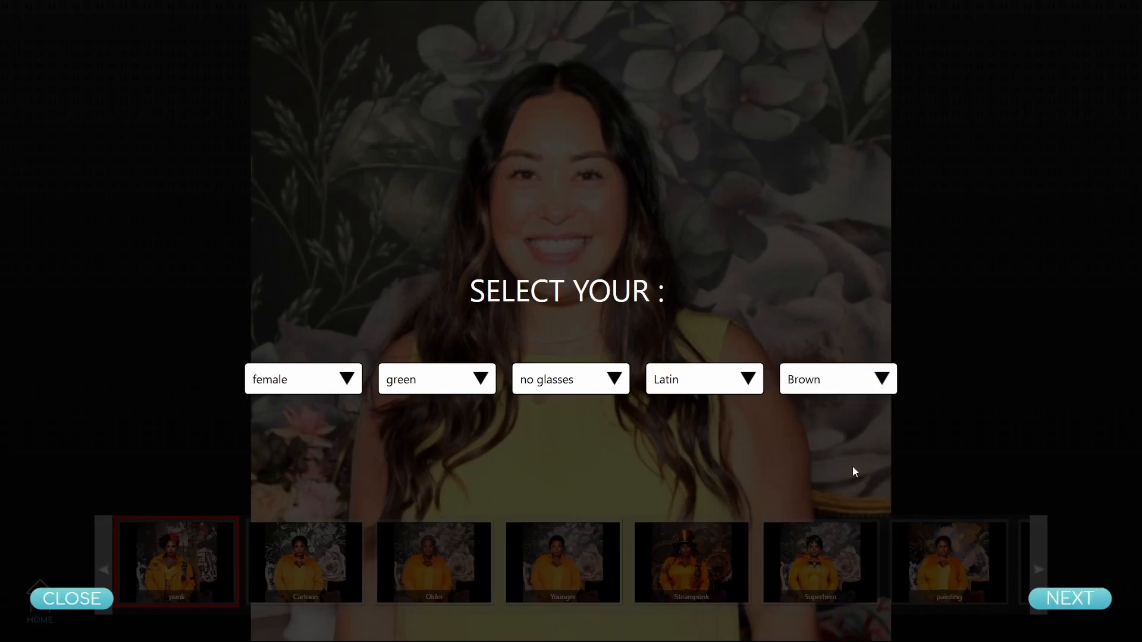
pyautogui.click(1066, 599)
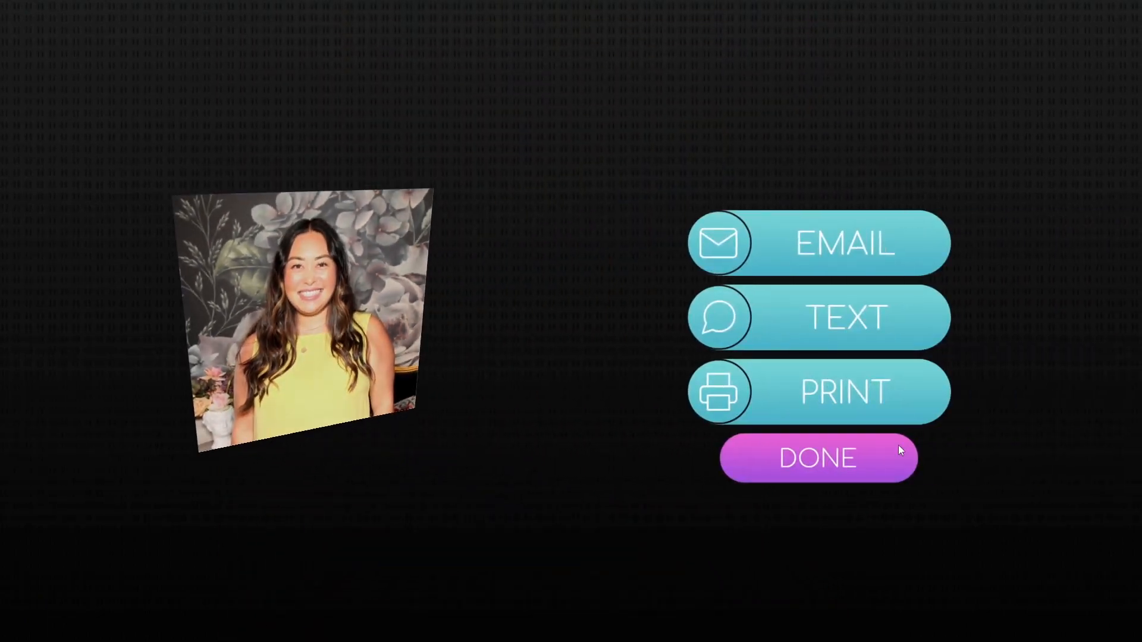
# Step: Finish the session, and enlarge and select the newest green-haired punk portrait in the photo library
pyautogui.click(899, 450)
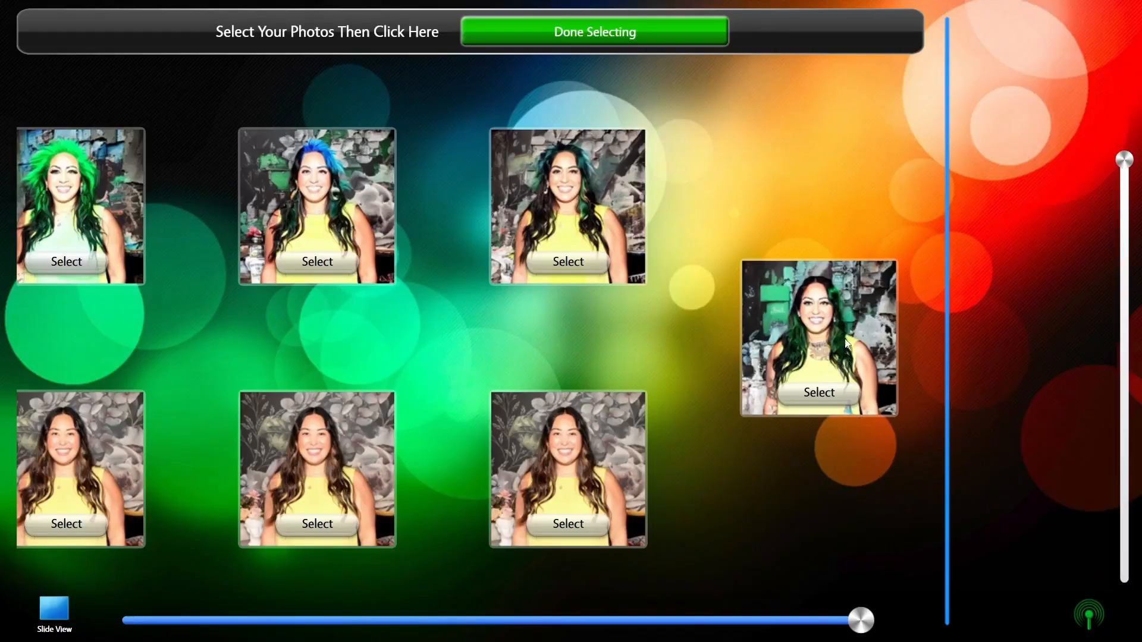
pyautogui.click(846, 343)
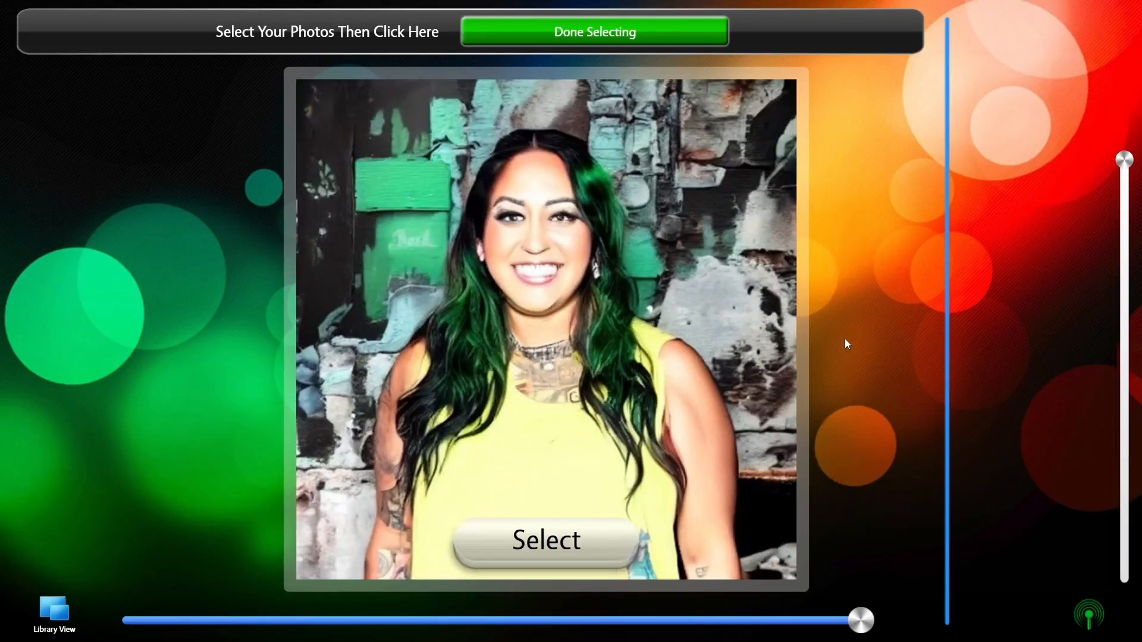
pyautogui.click(578, 537)
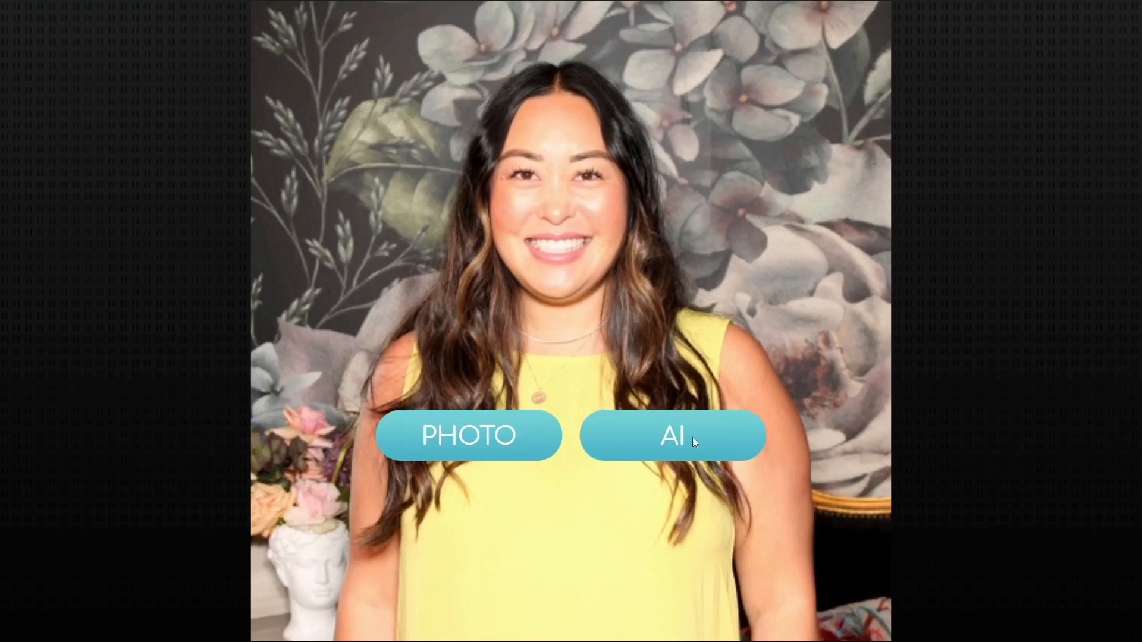
# Step: Start a new AI session with the punk style and enter Chartreuse as the custom eye color
pyautogui.click(692, 437)
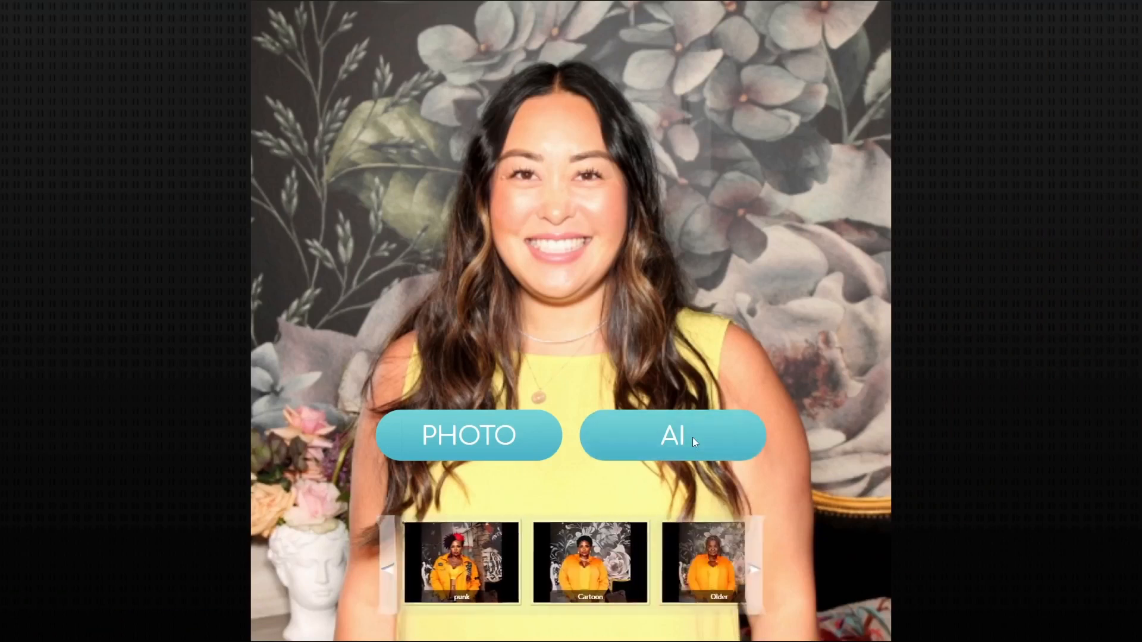
pyautogui.click(164, 531)
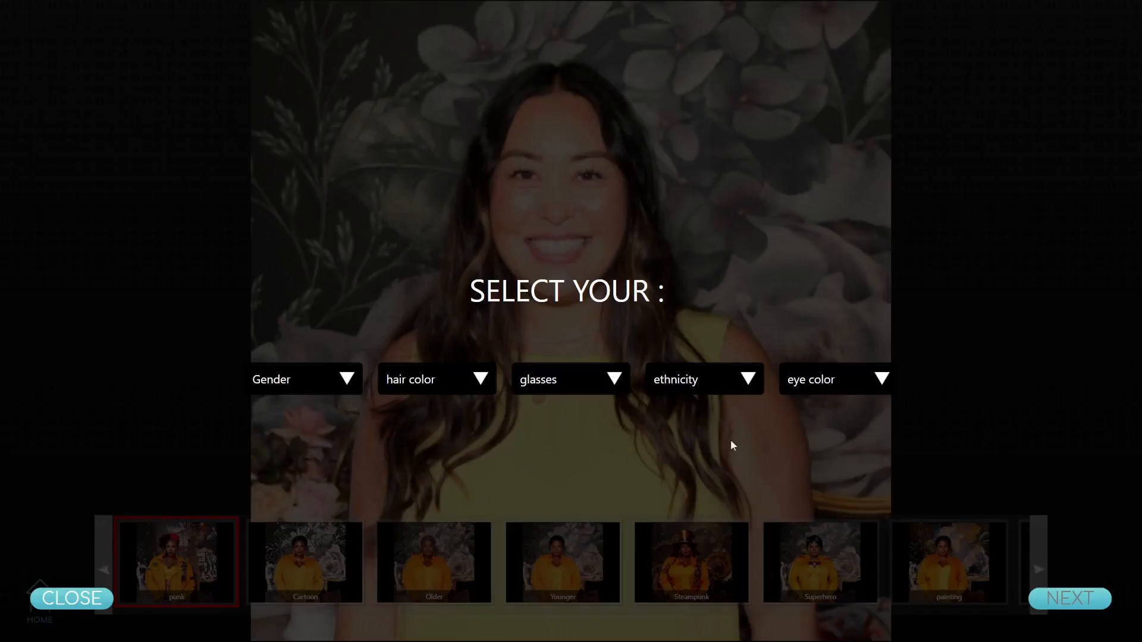
pyautogui.click(862, 376)
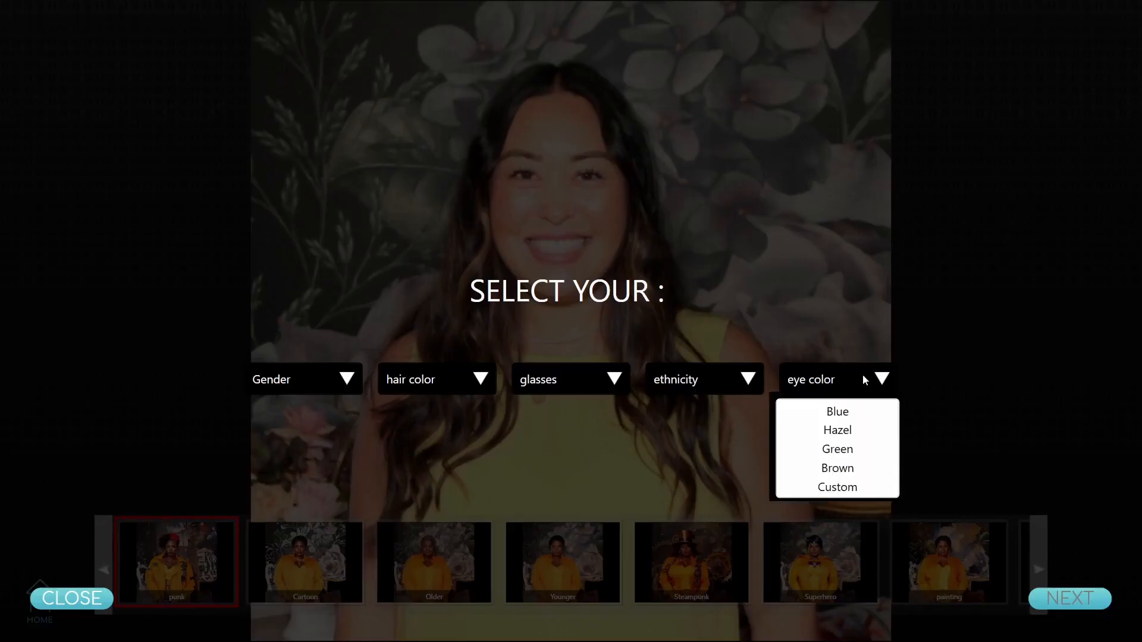
pyautogui.click(837, 484)
pyautogui.click(611, 307)
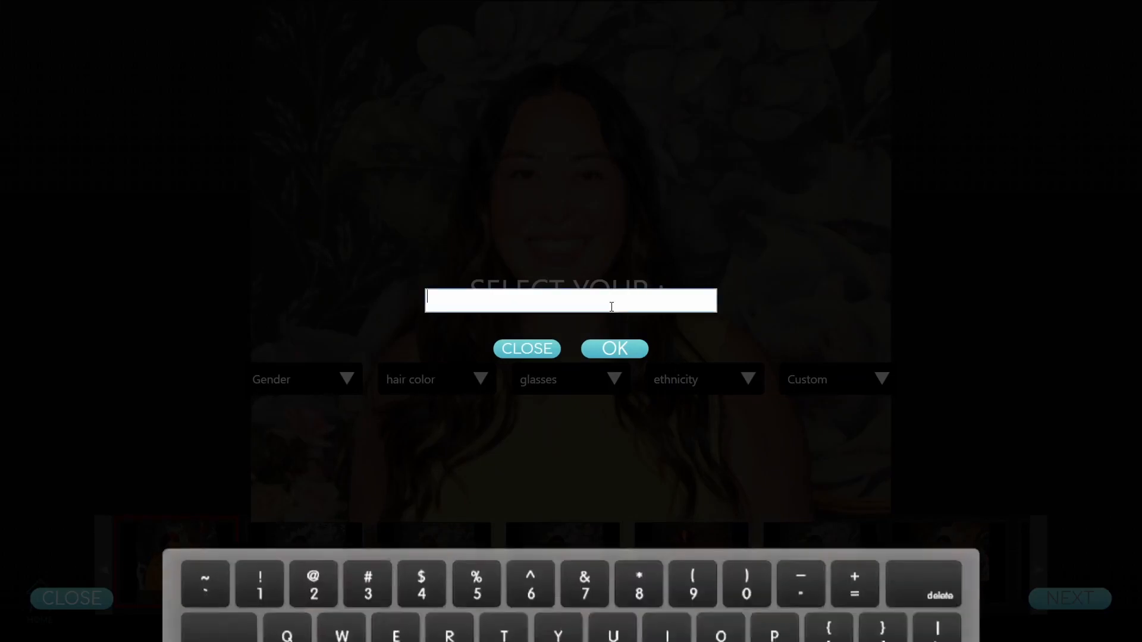
pyautogui.write('Ch')
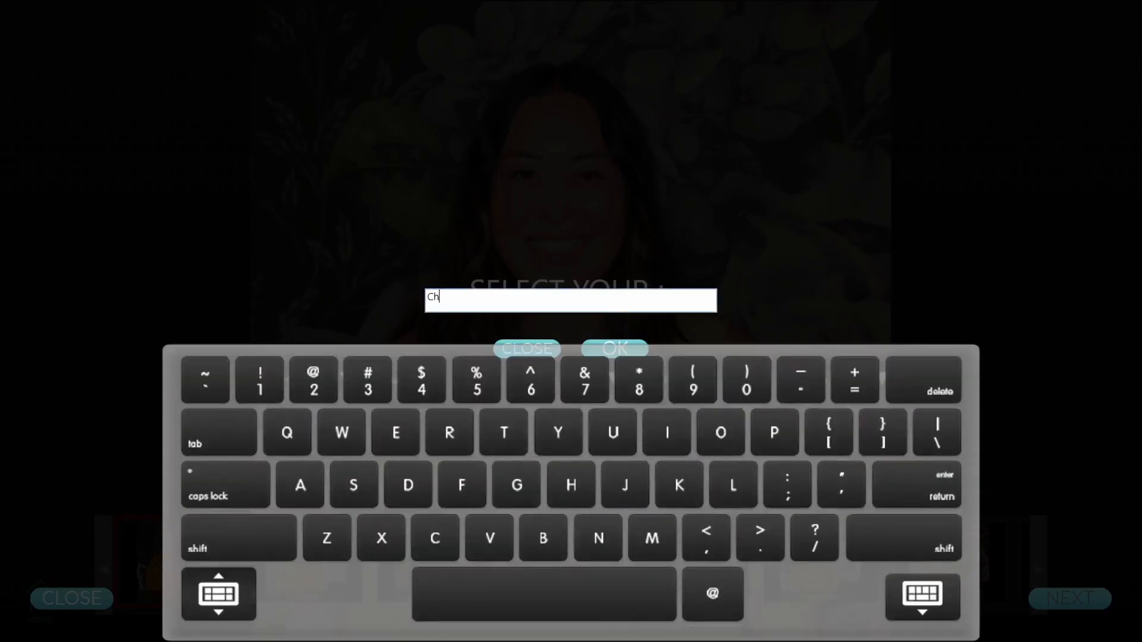
pyautogui.write('artreuse')
pyautogui.click(615, 342)
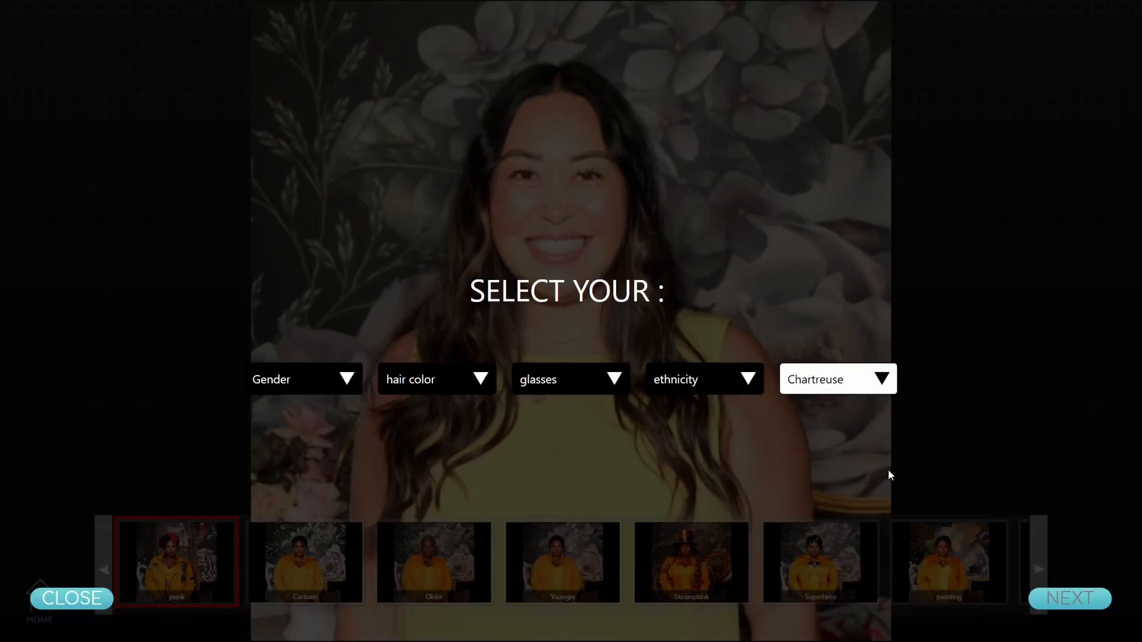
# Step: Close the punk style's choices without continuing and cancel the current session
pyautogui.click(89, 597)
pyautogui.click(52, 600)
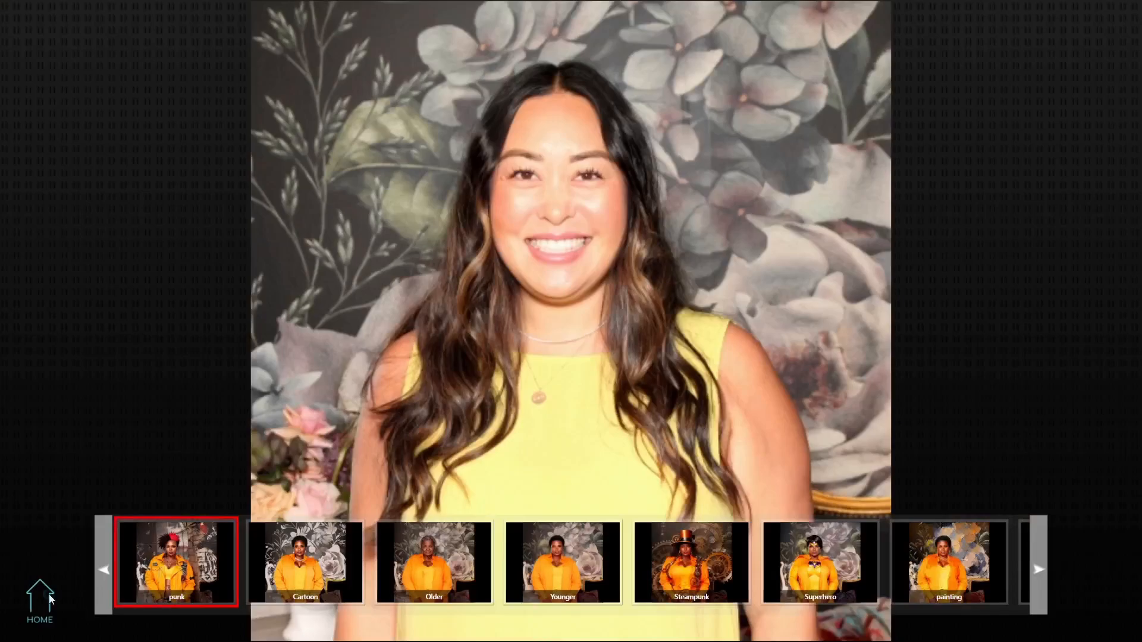
pyautogui.click(602, 356)
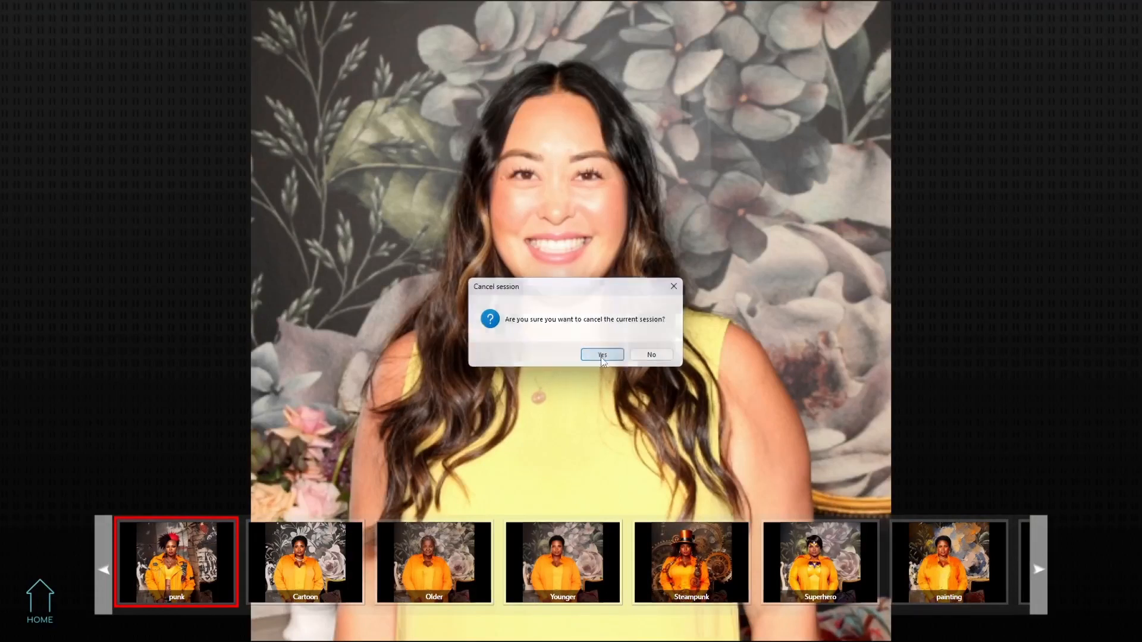